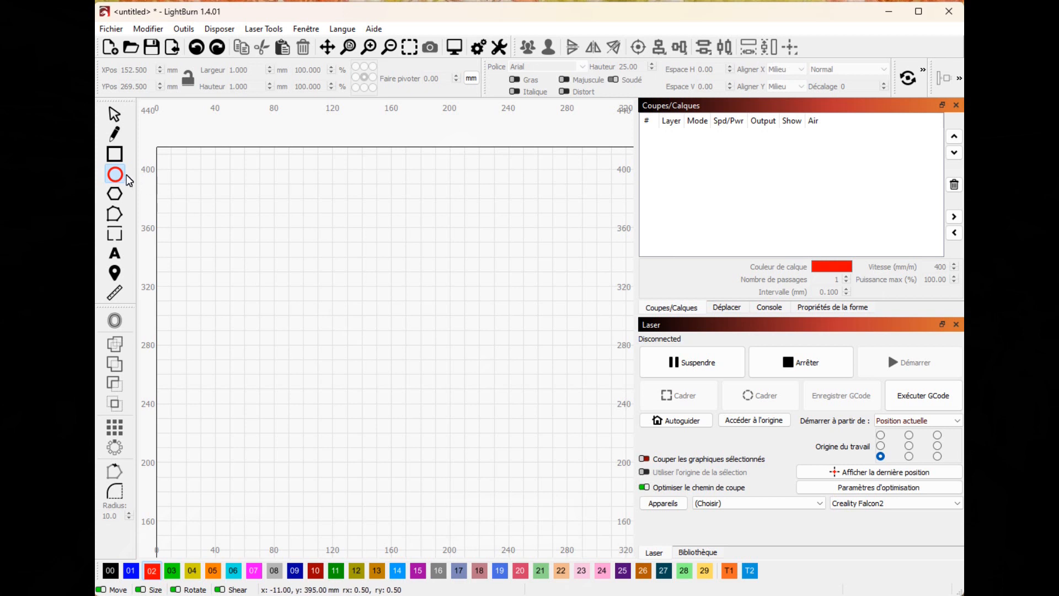
Step: Draw a circle 200 mm wide and 200 mm high and move it inside the work area, centred at about X 165, Y 282
{"action": "left_click", "coordinate": [122, 176]}
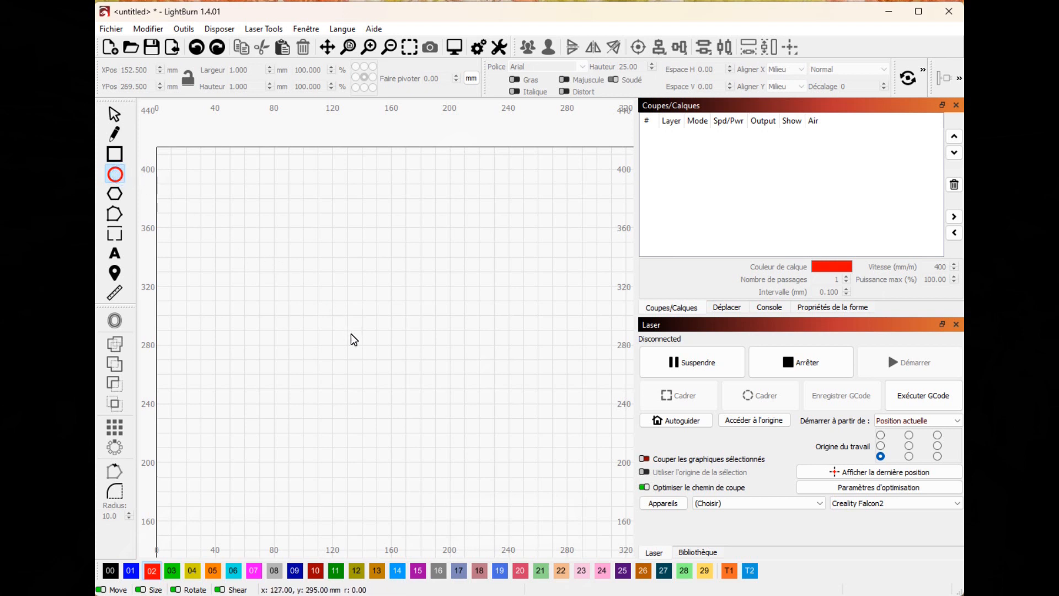
{"action": "left_click_drag", "start_coordinate": [377, 355], "coordinate": [541, 214]}
{"action": "left_click", "coordinate": [259, 70]}
{"action": "type", "text": "200"}
{"action": "key", "text": "Tab"}
{"action": "type", "text": "200"}
{"action": "key", "text": "Tab"}
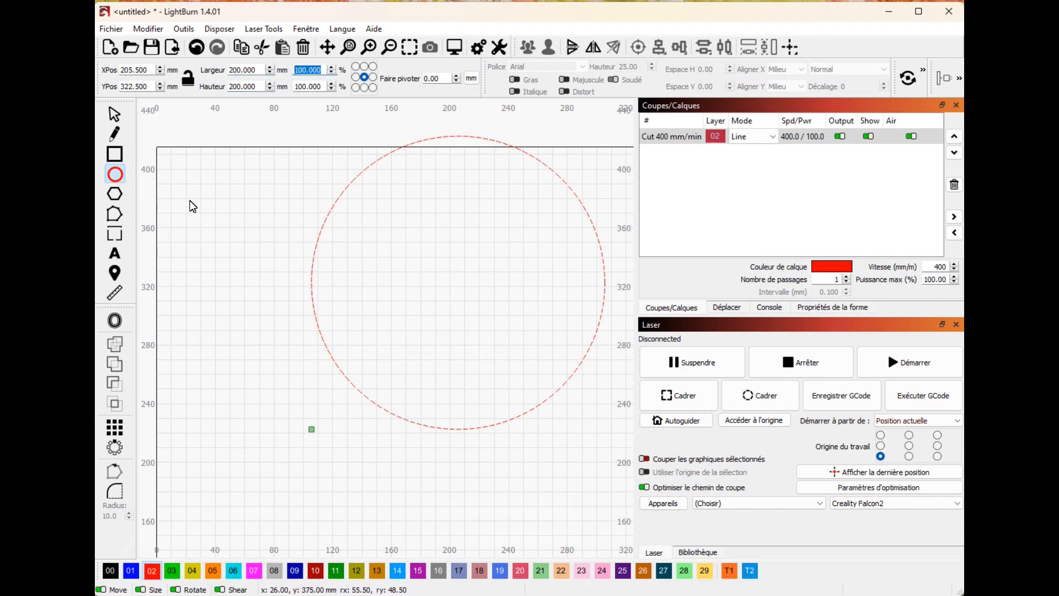
{"action": "key", "text": "Escape"}
{"action": "left_click_drag", "start_coordinate": [326, 349], "coordinate": [267, 408]}
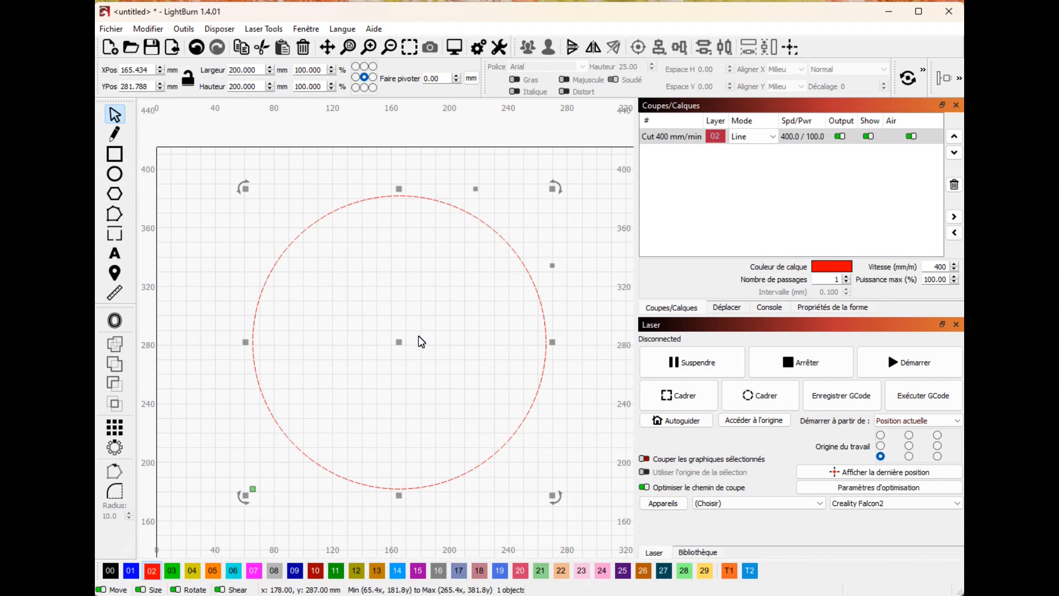
Step: Draw a small circle inside the large one near its upper edge and set its diameter to 15 mm
{"action": "left_click", "coordinate": [114, 175]}
{"action": "left_click_drag", "start_coordinate": [399, 220], "coordinate": [414, 235]}
{"action": "double_click", "coordinate": [257, 71]}
{"action": "type", "text": "15"}
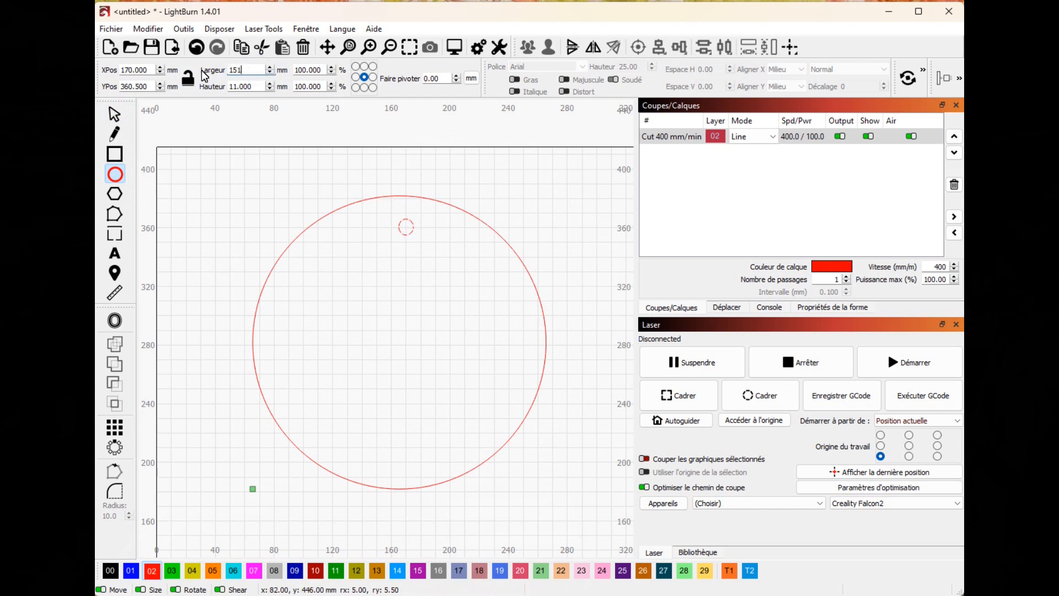
{"action": "key", "text": "Tab"}
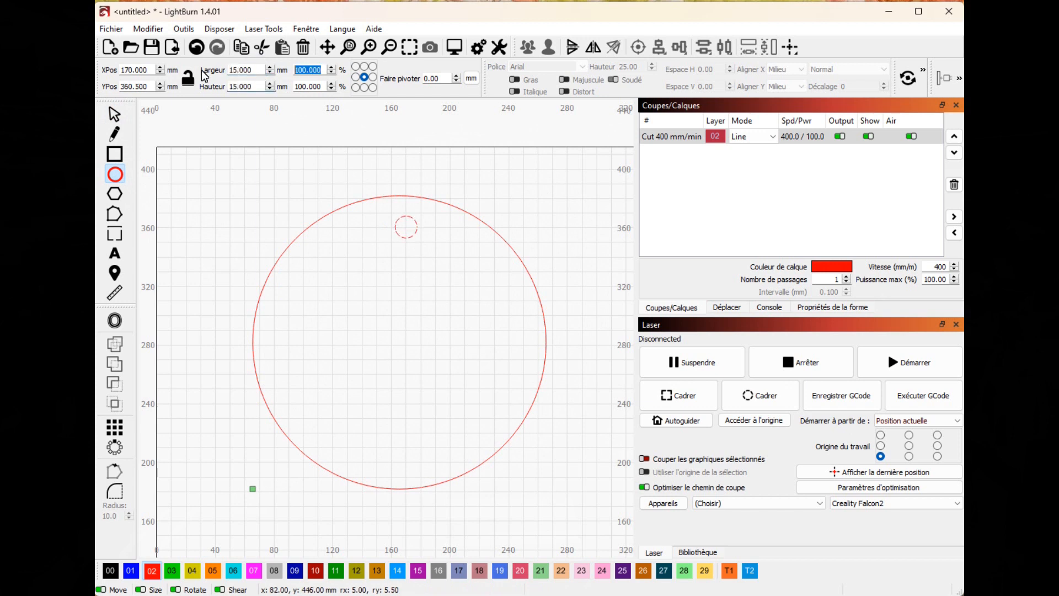
{"action": "left_click", "coordinate": [487, 187]}
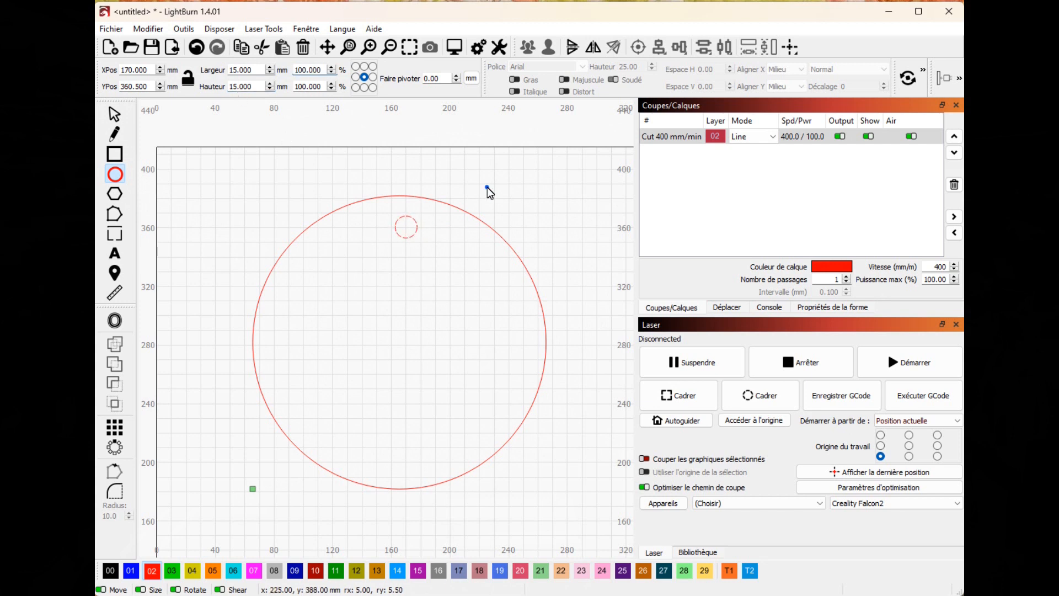
Step: Align the small circle with the large circle on their vertical centre line, using the large circle as reference
{"action": "left_click", "coordinate": [415, 222]}
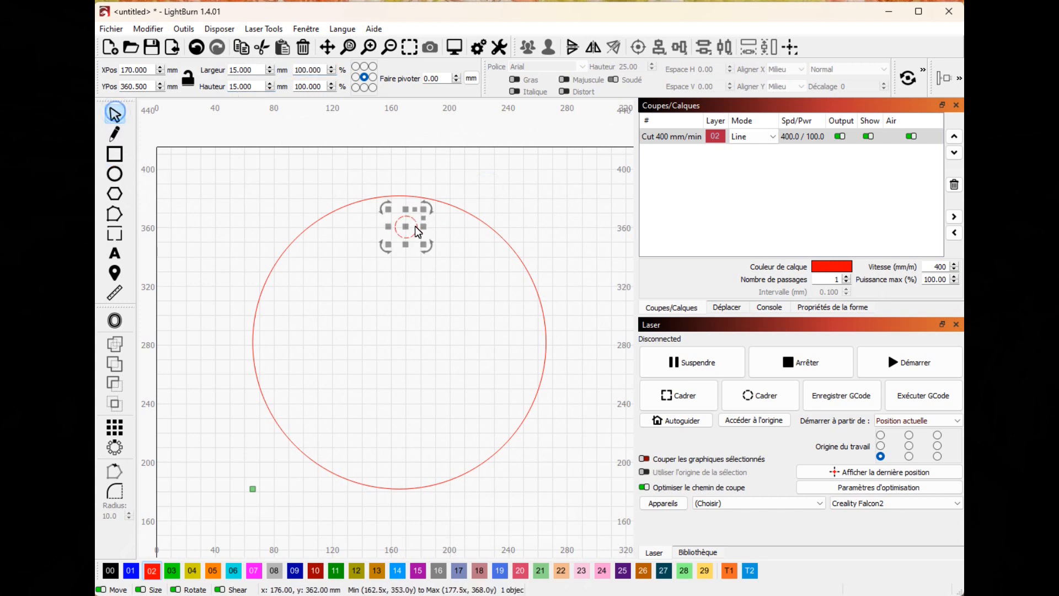
{"action": "left_click", "coordinate": [499, 234], "text": "shift"}
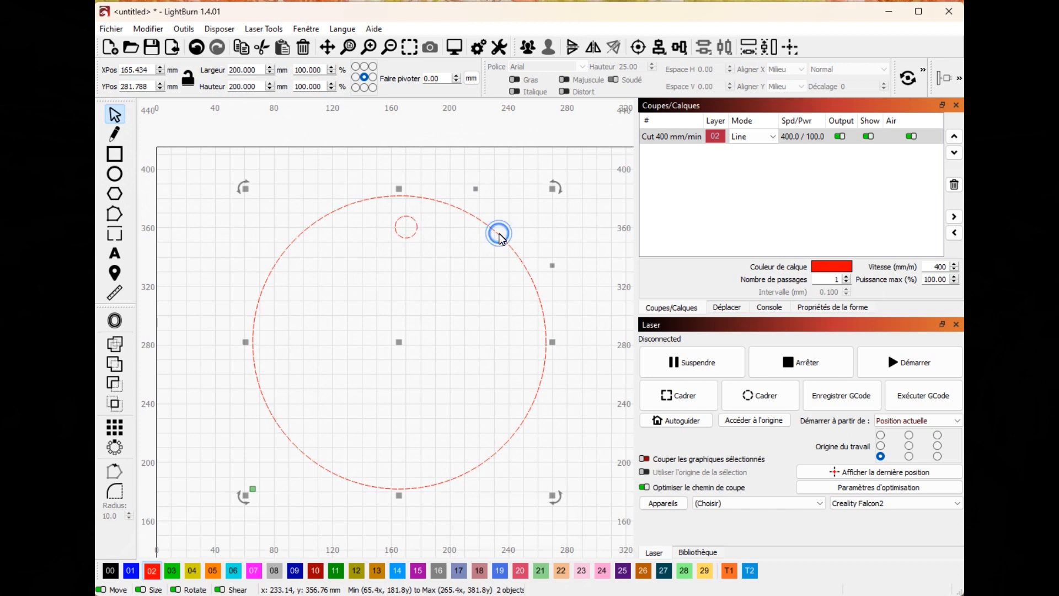
{"action": "left_click", "coordinate": [413, 236], "text": "ctrl"}
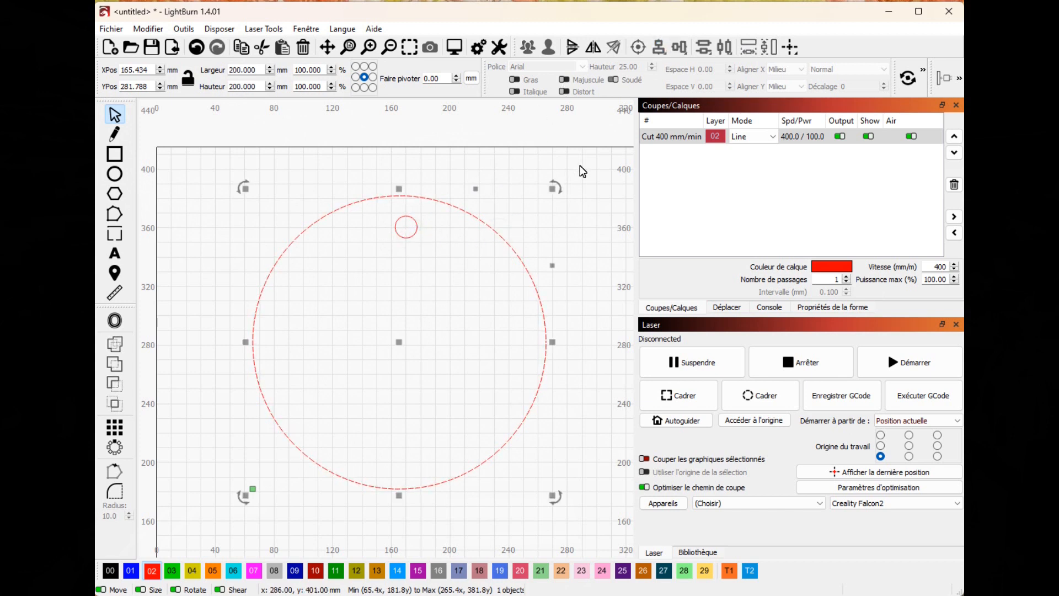
{"action": "left_click_drag", "start_coordinate": [265, 161], "coordinate": [549, 290]}
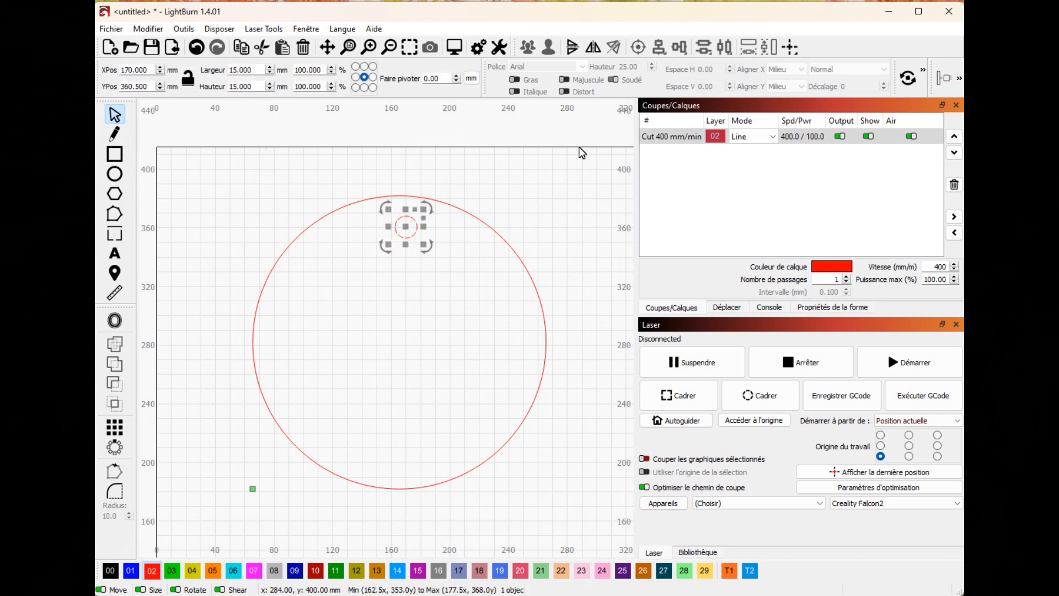
{"action": "left_click", "coordinate": [500, 239], "text": "shift"}
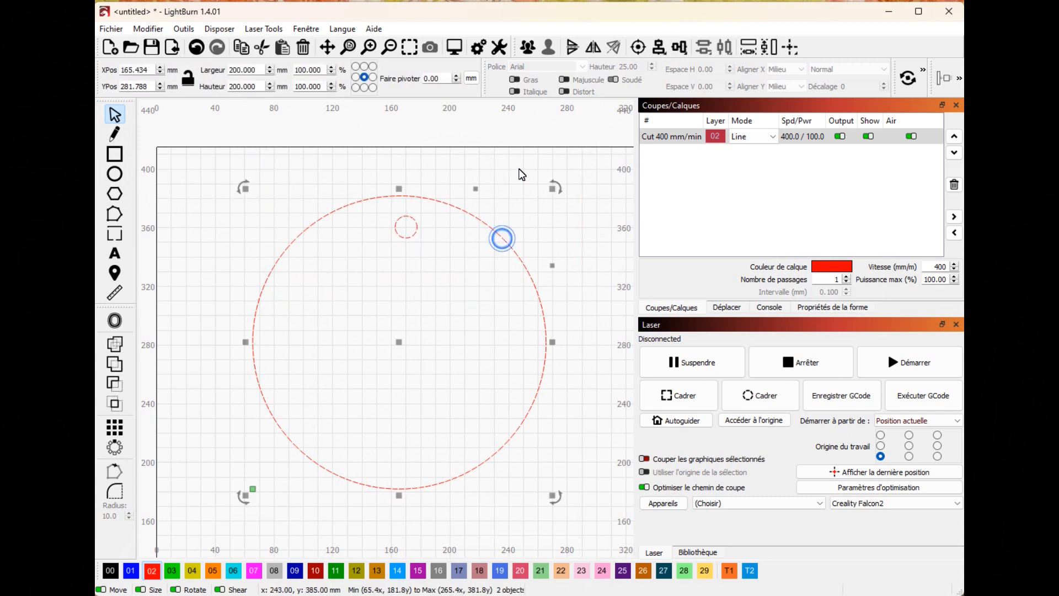
{"action": "left_click", "coordinate": [653, 50]}
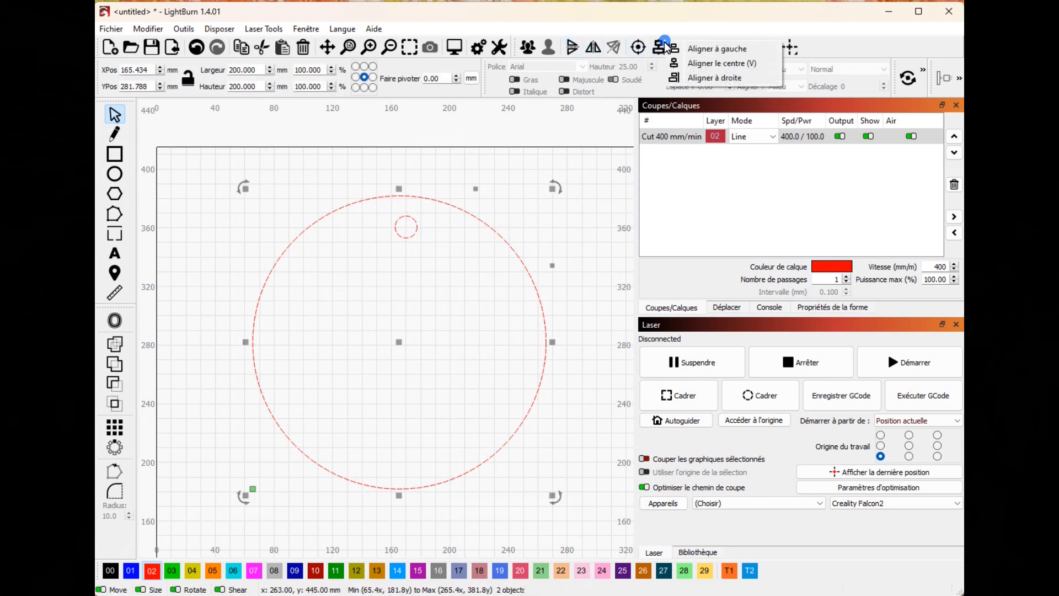
{"action": "left_click", "coordinate": [713, 62]}
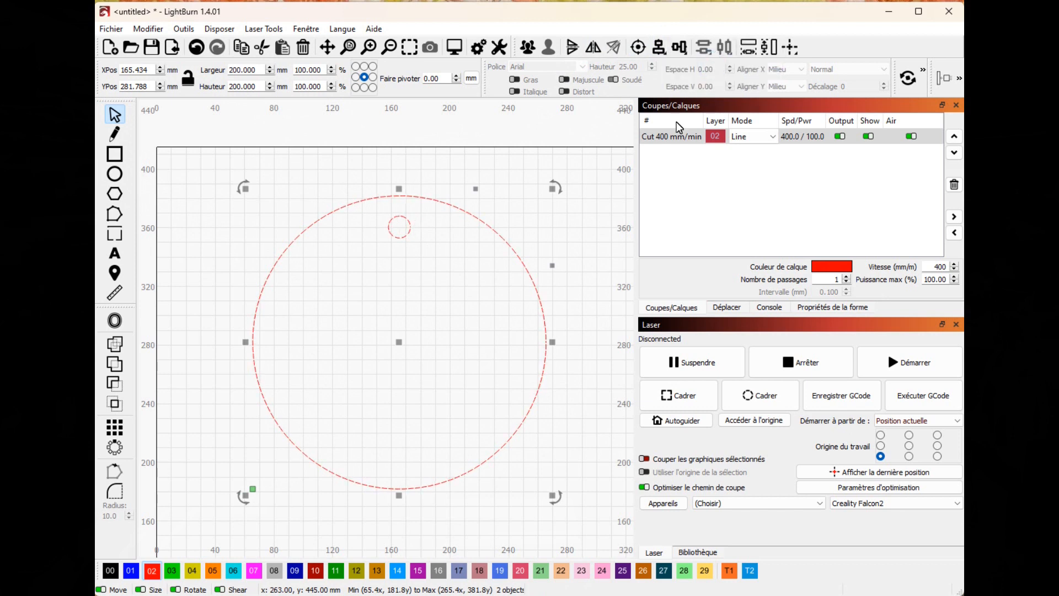
{"action": "left_click", "coordinate": [595, 238]}
Step: Move the small circle up to about Y 368.5 and centre it again on the large circle's vertical axis
{"action": "left_click_drag", "start_coordinate": [402, 241], "coordinate": [402, 230]}
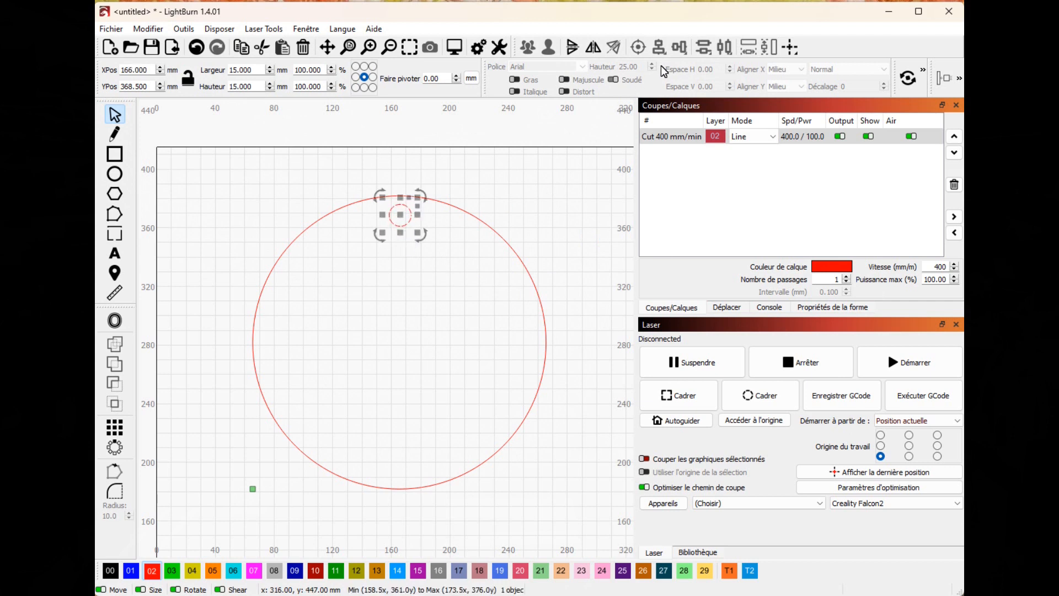
{"action": "left_click", "coordinate": [498, 238], "text": "shift"}
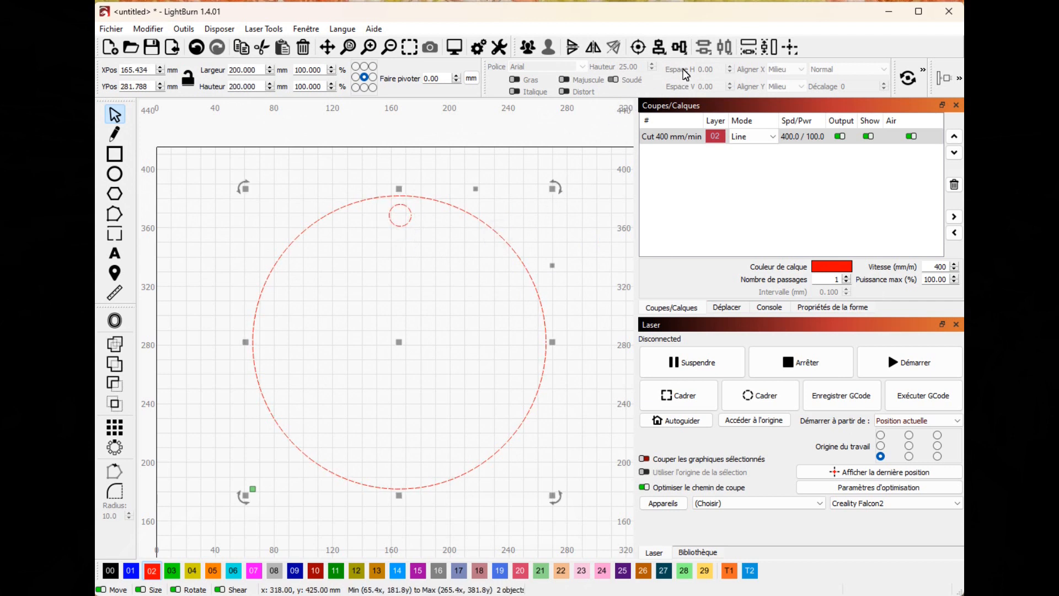
{"action": "left_click", "coordinate": [659, 47]}
{"action": "left_click", "coordinate": [669, 68]}
{"action": "left_click", "coordinate": [593, 243]}
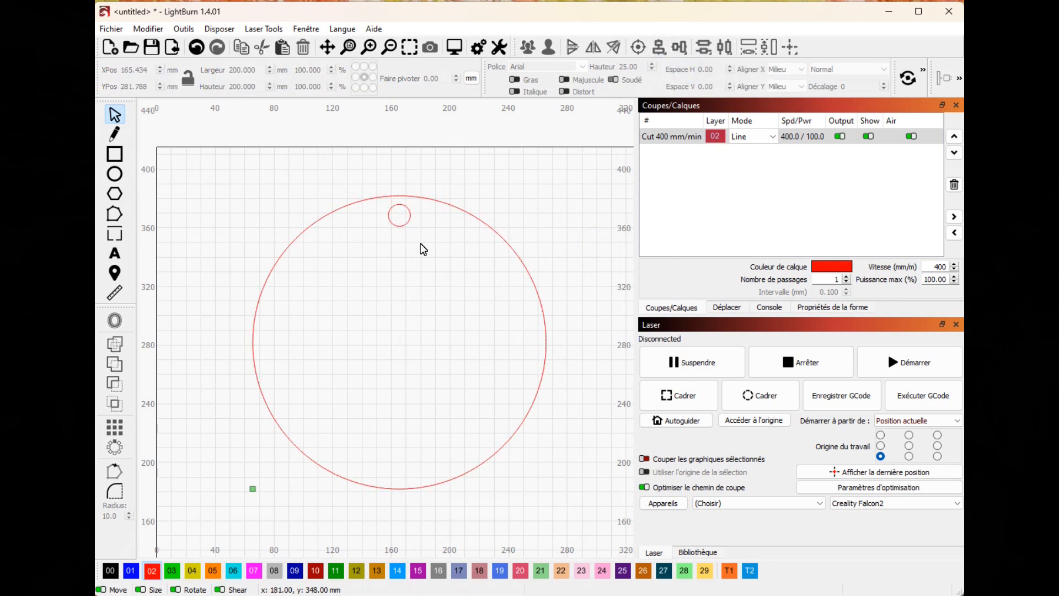
{"action": "left_click_drag", "start_coordinate": [244, 177], "coordinate": [594, 428]}
{"action": "left_click", "coordinate": [279, 447]}
{"action": "left_click_drag", "start_coordinate": [201, 159], "coordinate": [597, 512]}
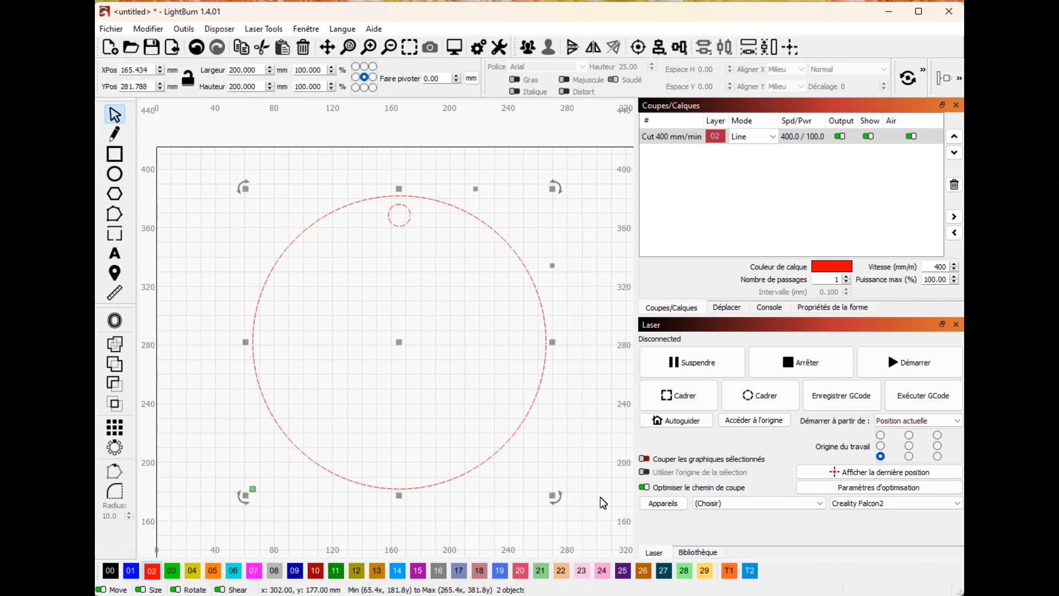
{"action": "left_click", "coordinate": [118, 448]}
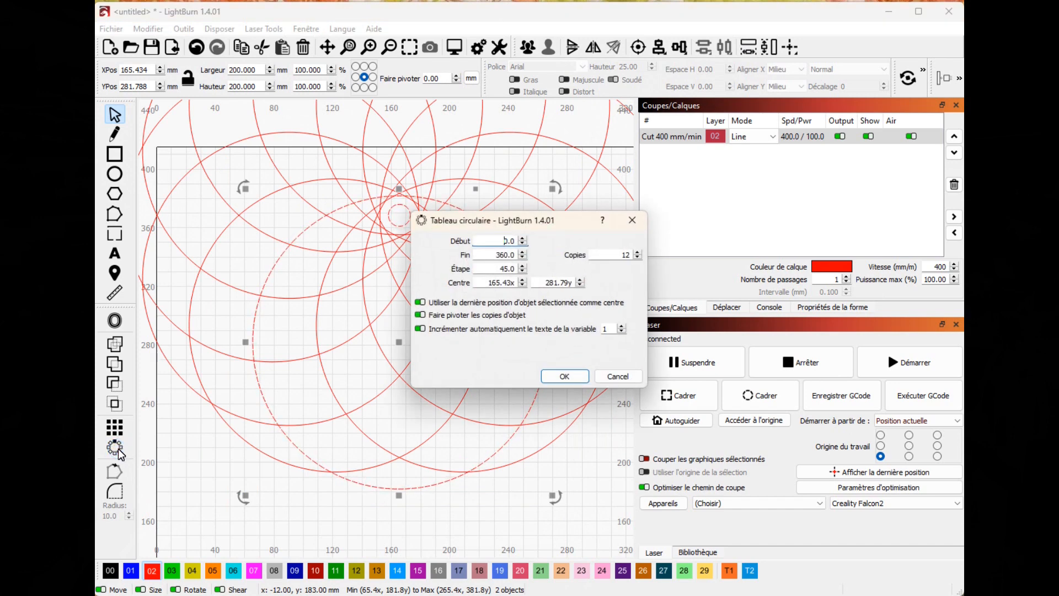
{"action": "left_click", "coordinate": [618, 378]}
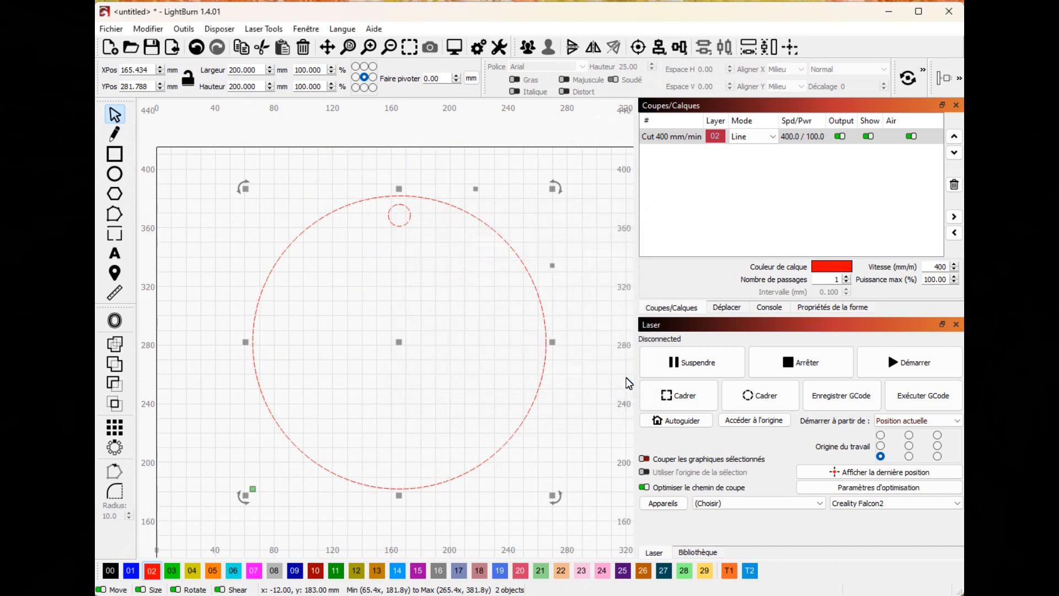
{"action": "left_click", "coordinate": [464, 334]}
Step: Create a circular array of 12 copies of the small circle around the large circle's centre, ending at 360°
{"action": "left_click", "coordinate": [408, 225]}
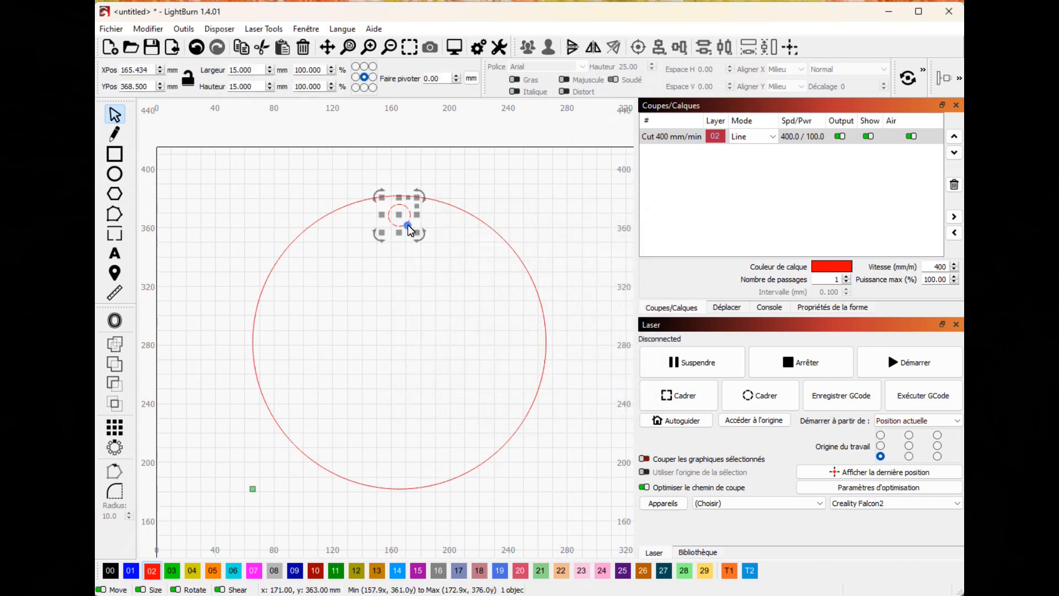
{"action": "left_click", "coordinate": [478, 221], "text": "shift"}
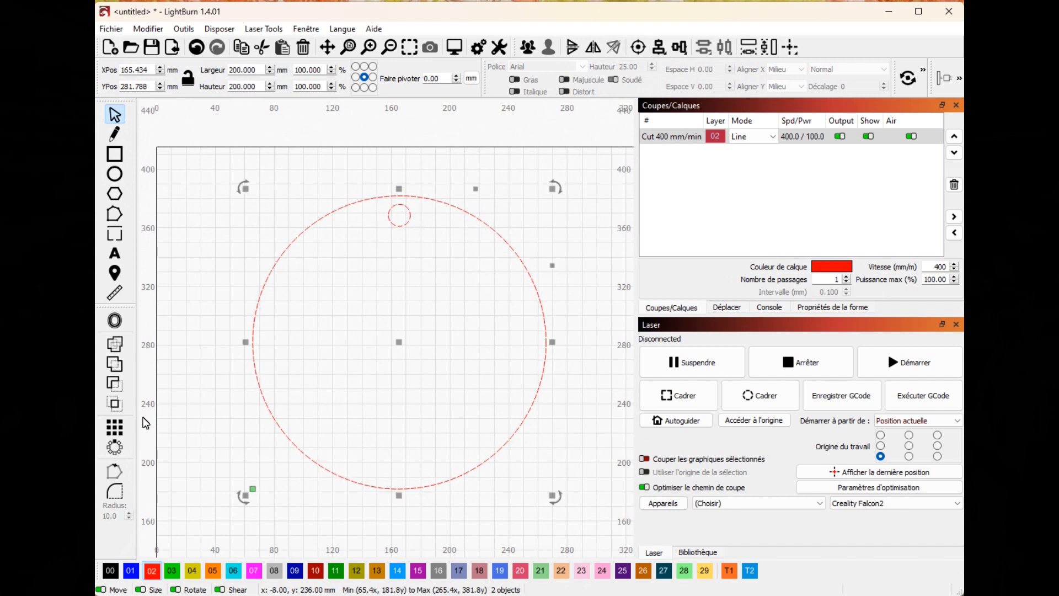
{"action": "left_click", "coordinate": [115, 446]}
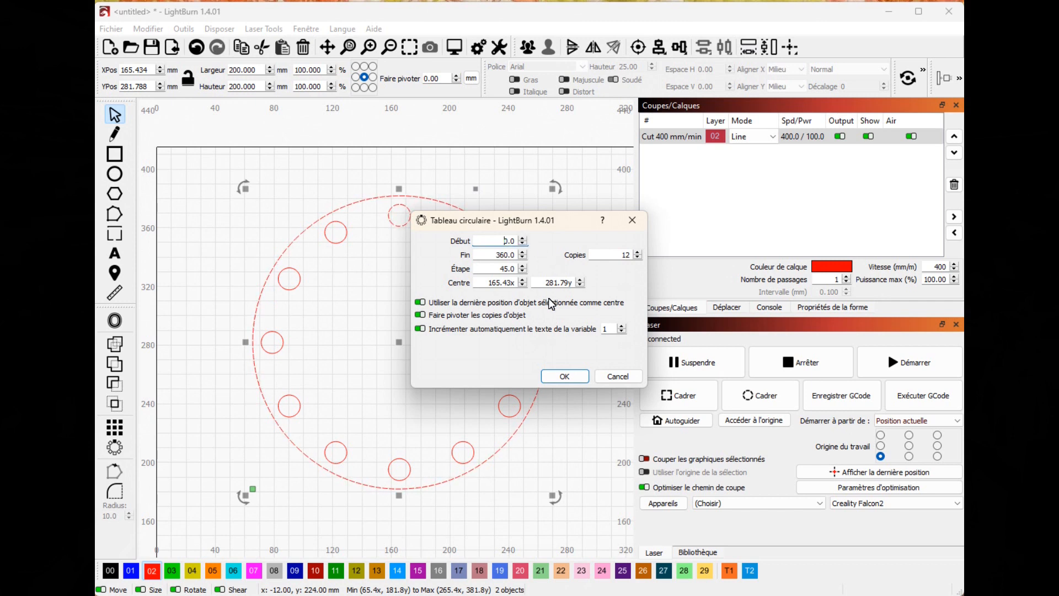
{"action": "left_click", "coordinate": [503, 241]}
{"action": "scroll", "coordinate": [627, 257], "scroll_direction": "up", "scroll_amount": 4}
{"action": "left_click", "coordinate": [564, 377]}
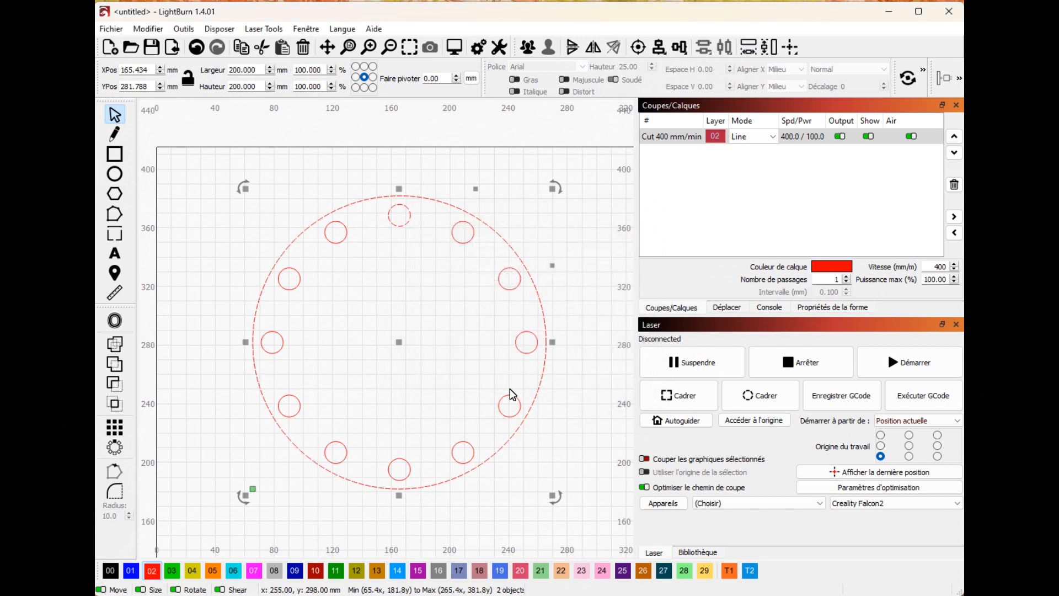
{"action": "left_click", "coordinate": [571, 159]}
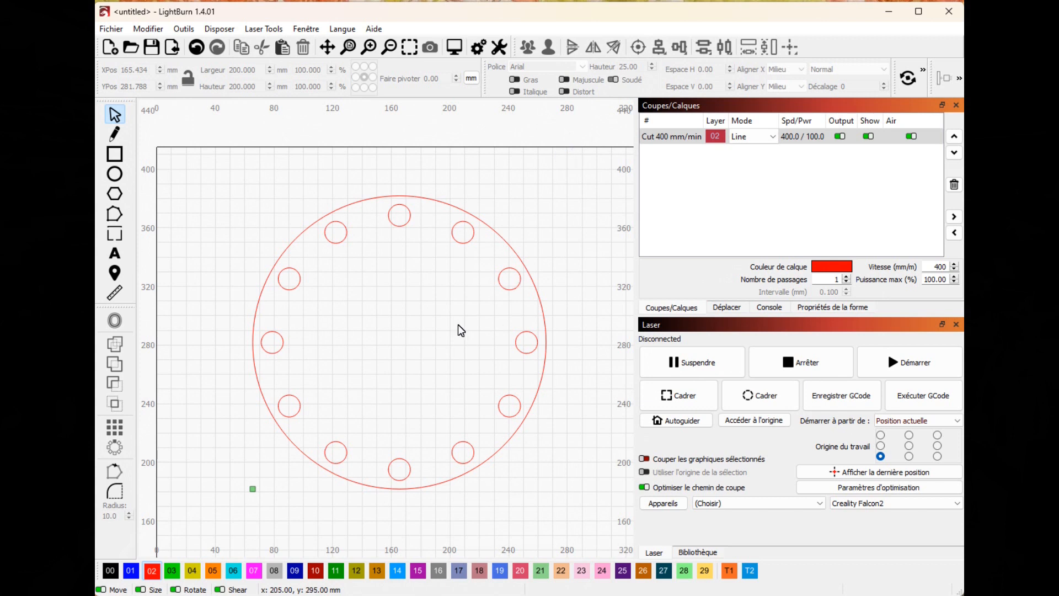
Step: Delete the four small circles at the 12, 3, 6 and 9 o'clock positions of the dial
{"action": "left_click", "coordinate": [402, 224]}
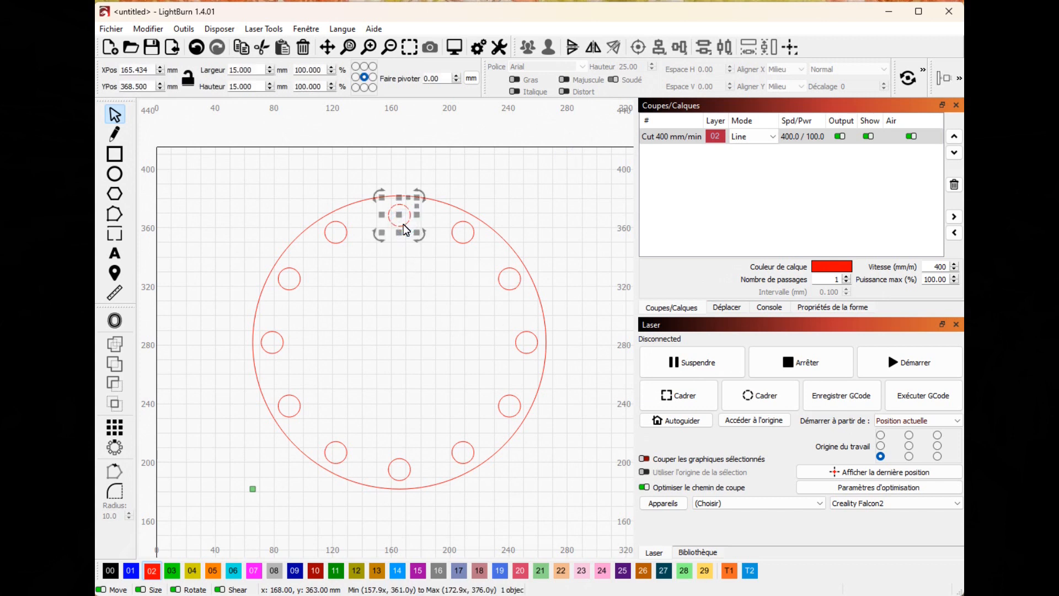
{"action": "key", "text": "Delete"}
{"action": "left_click", "coordinate": [516, 345]}
{"action": "key", "text": "Delete"}
{"action": "left_click", "coordinate": [404, 460]}
{"action": "key", "text": "Delete"}
{"action": "left_click", "coordinate": [286, 345]}
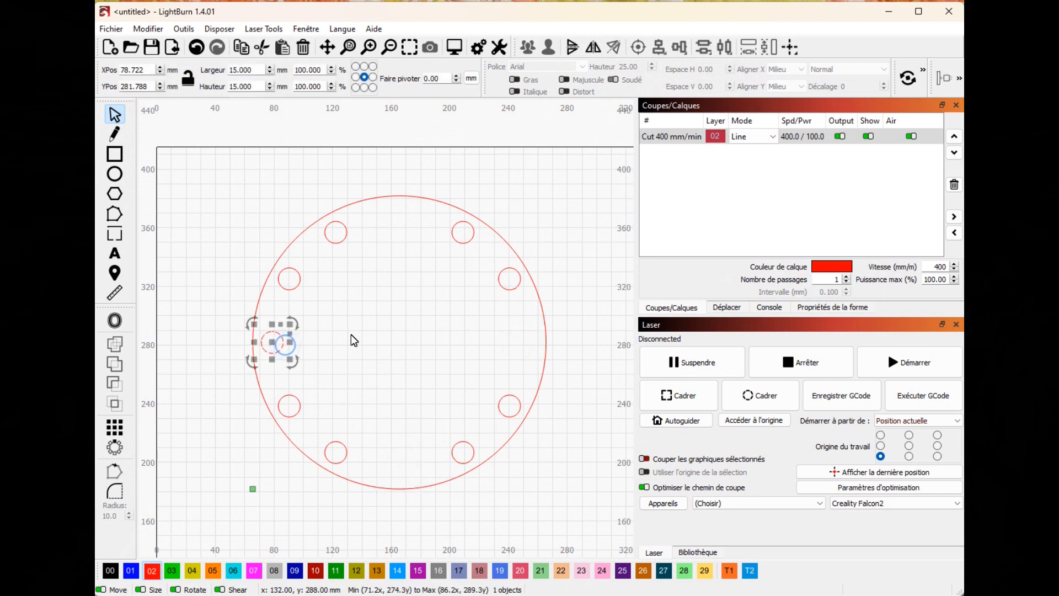
{"action": "key", "text": "Delete"}
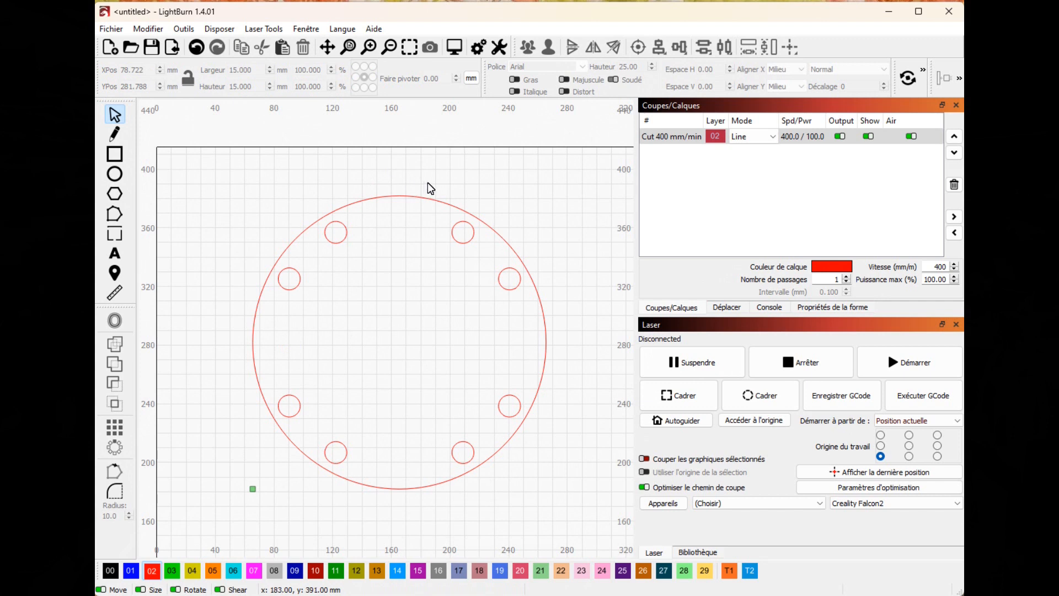
{"action": "left_click", "coordinate": [567, 192]}
Step: Add the text "12" in Arial, 25 mm high, and move it to the 12 o'clock position at about X 166, Y 363
{"action": "left_click", "coordinate": [115, 253]}
{"action": "left_click", "coordinate": [388, 211]}
{"action": "left_click", "coordinate": [420, 246]}
{"action": "type", "text": "12"}
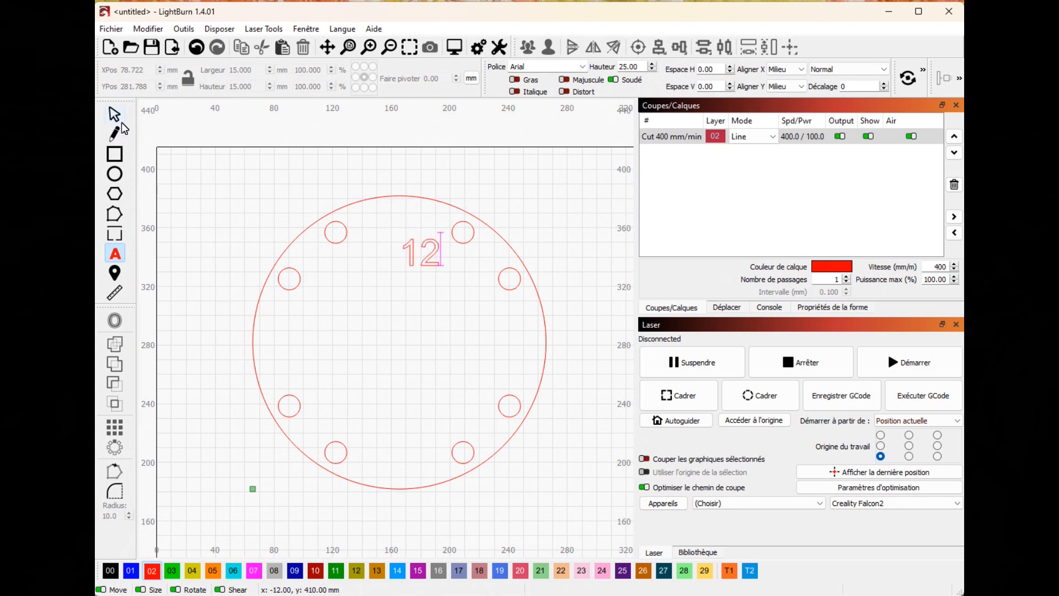
{"action": "key", "text": "Escape"}
{"action": "left_click_drag", "start_coordinate": [419, 261], "coordinate": [401, 223]}
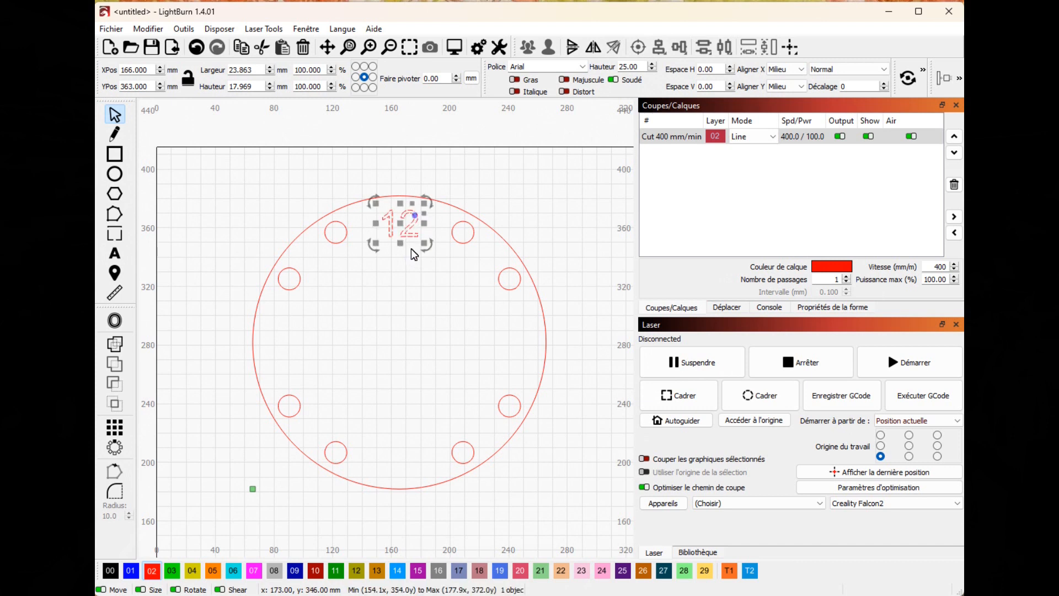
{"action": "left_click", "coordinate": [506, 189]}
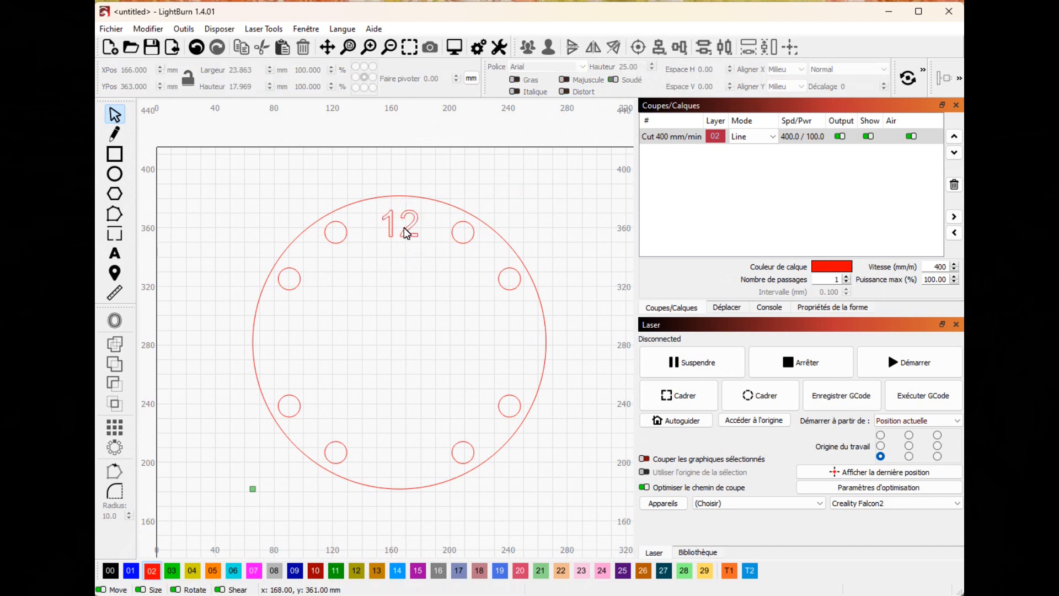
Step: Centre the 12 horizontally on the large circle with the vertical centre alignment
{"action": "left_click", "coordinate": [411, 226]}
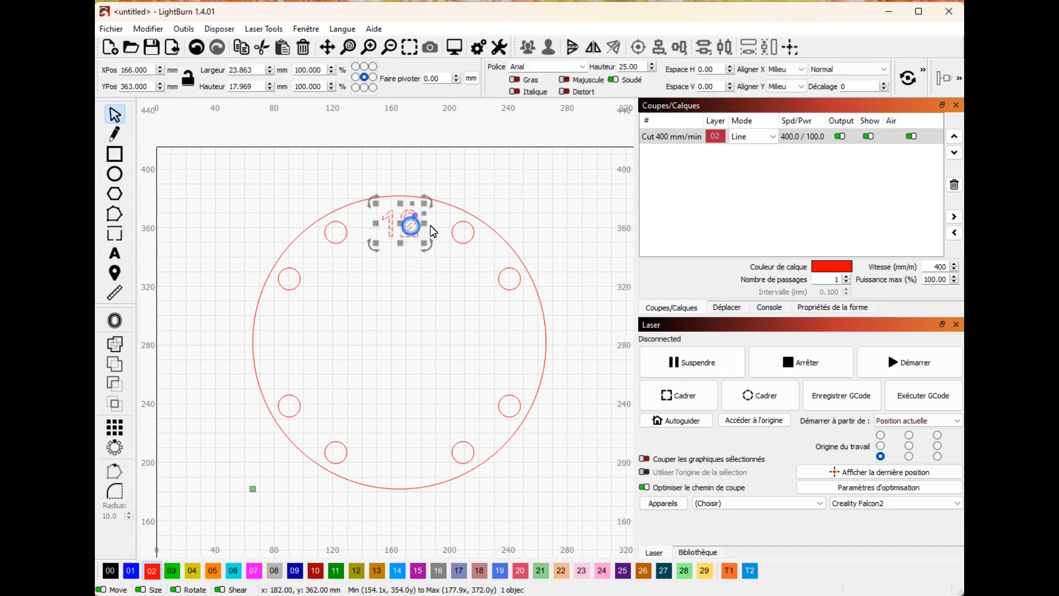
{"action": "left_click", "coordinate": [468, 215], "text": "shift"}
{"action": "left_click", "coordinate": [672, 47]}
{"action": "left_click", "coordinate": [697, 74]}
{"action": "left_click", "coordinate": [579, 388]}
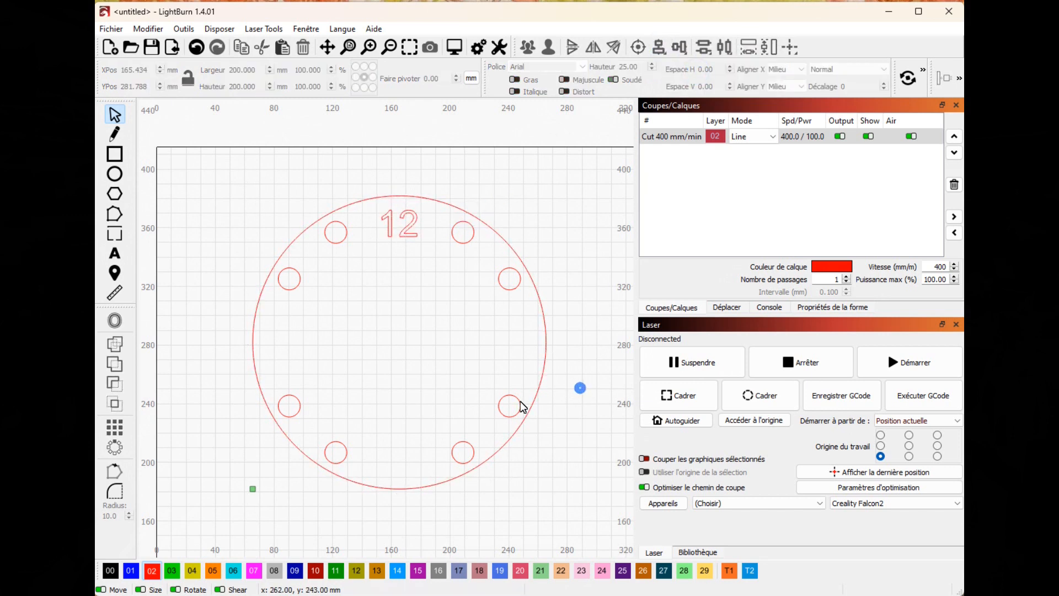
Step: Paste three copies of the 12 inside the dial and move the lowest one to the 6 o'clock position at about X 166, Y 204
{"action": "left_click", "coordinate": [401, 232]}
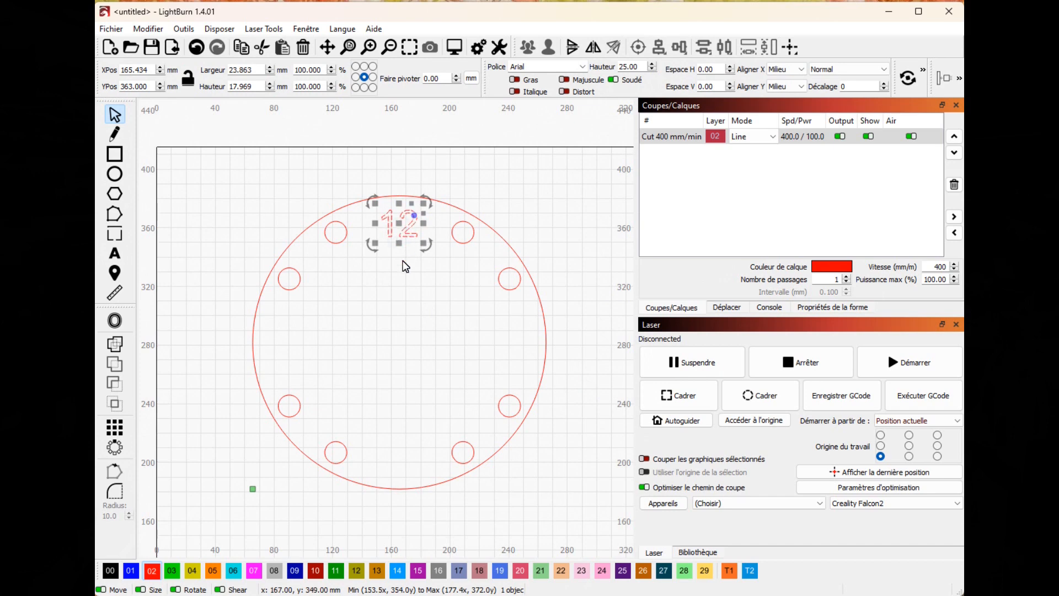
{"action": "left_click", "coordinate": [413, 333]}
{"action": "key", "text": "ctrl+v"}
{"action": "left_click", "coordinate": [417, 383]}
{"action": "key", "text": "ctrl+v"}
{"action": "left_click", "coordinate": [388, 434]}
{"action": "key", "text": "ctrl+v"}
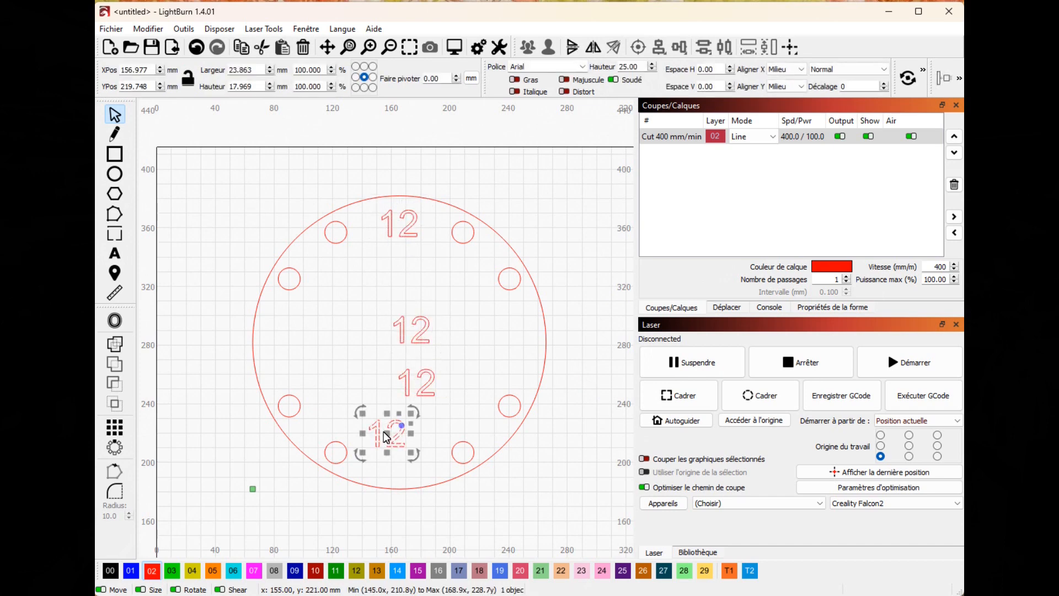
{"action": "left_click_drag", "start_coordinate": [387, 438], "coordinate": [400, 458]}
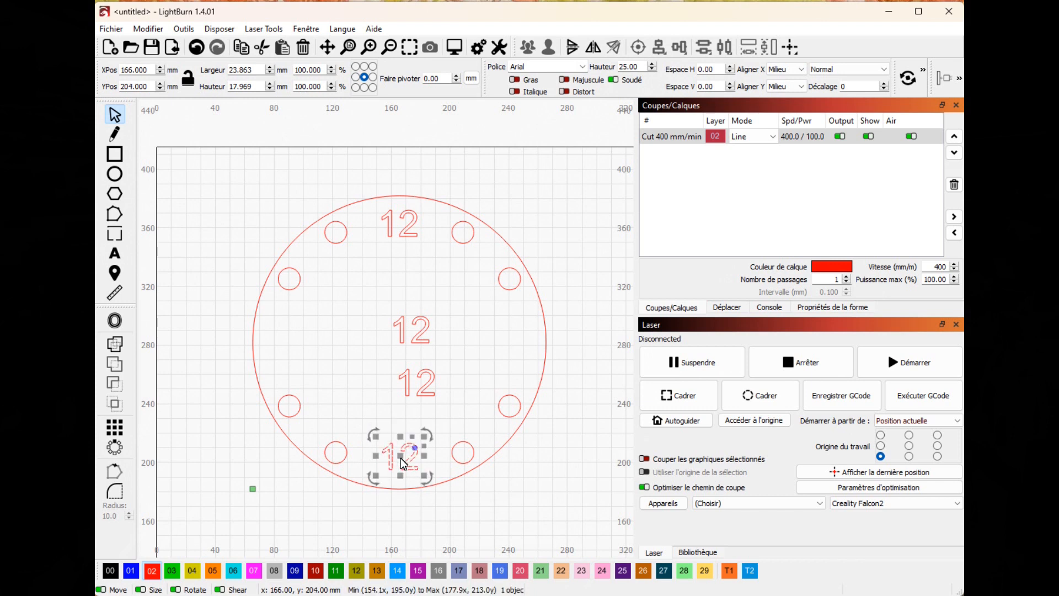
Step: Centre the lowest 12 horizontally on the large circle with the vertical centre alignment
{"action": "left_click", "coordinate": [540, 384], "text": "shift"}
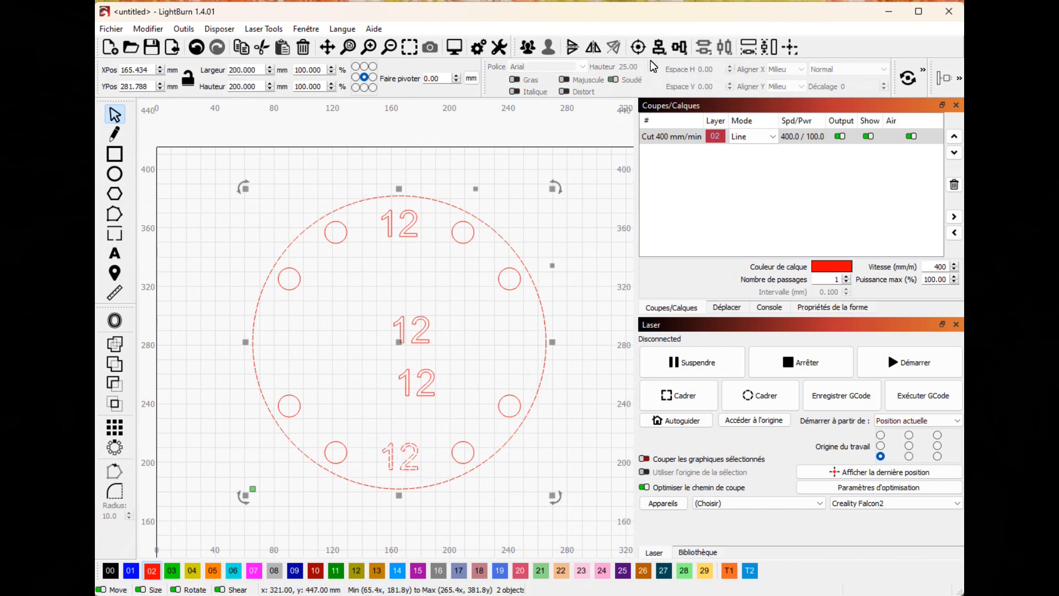
{"action": "left_click", "coordinate": [659, 47]}
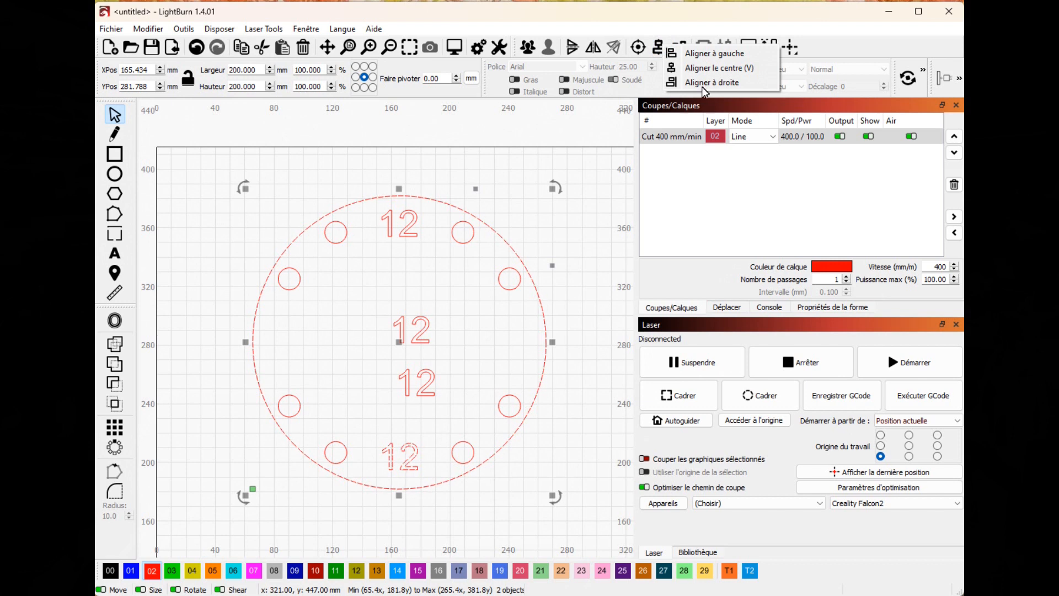
{"action": "left_click", "coordinate": [708, 69]}
{"action": "left_click", "coordinate": [380, 389]}
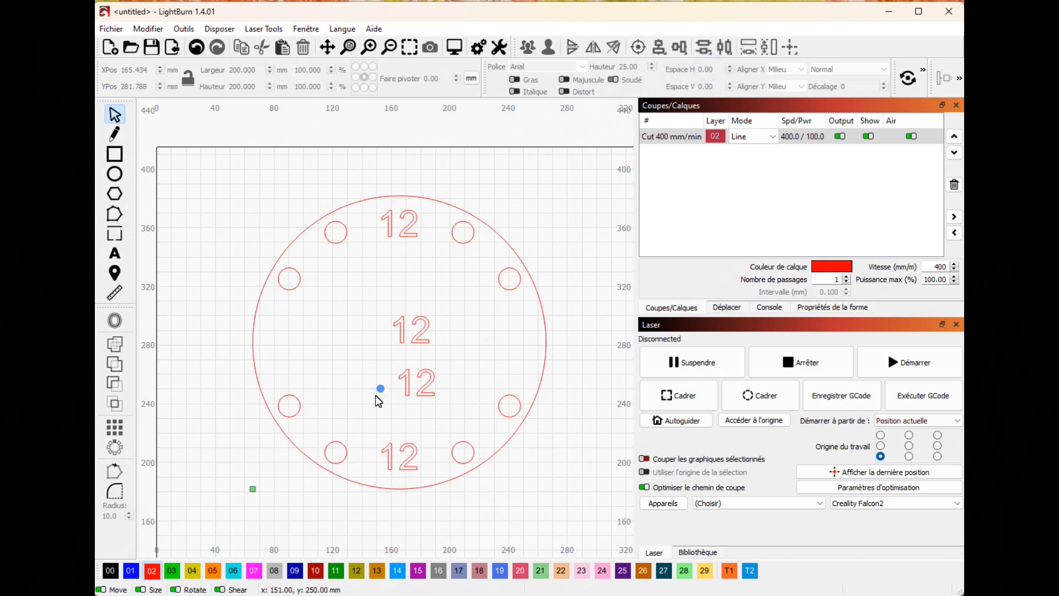
Step: Change the text of the 12 at the 6 o'clock position to "6"
{"action": "double_click", "coordinate": [395, 457]}
{"action": "key", "text": "BackSpace"}
{"action": "key", "text": "BackSpace"}
{"action": "type", "text": "6"}
{"action": "left_click", "coordinate": [542, 491]}
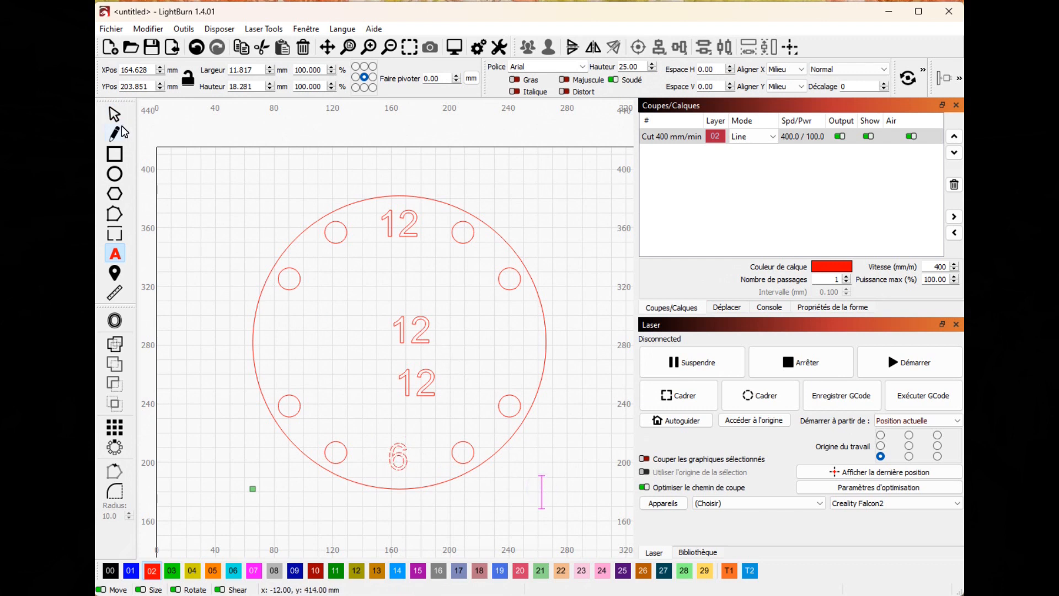
{"action": "key", "text": "Escape"}
Step: Move the upper spare 12 to the 9 o'clock position at about X 84, Y 280, and change its text to "9"
{"action": "left_click", "coordinate": [420, 338]}
{"action": "left_click_drag", "start_coordinate": [402, 332], "coordinate": [282, 351]}
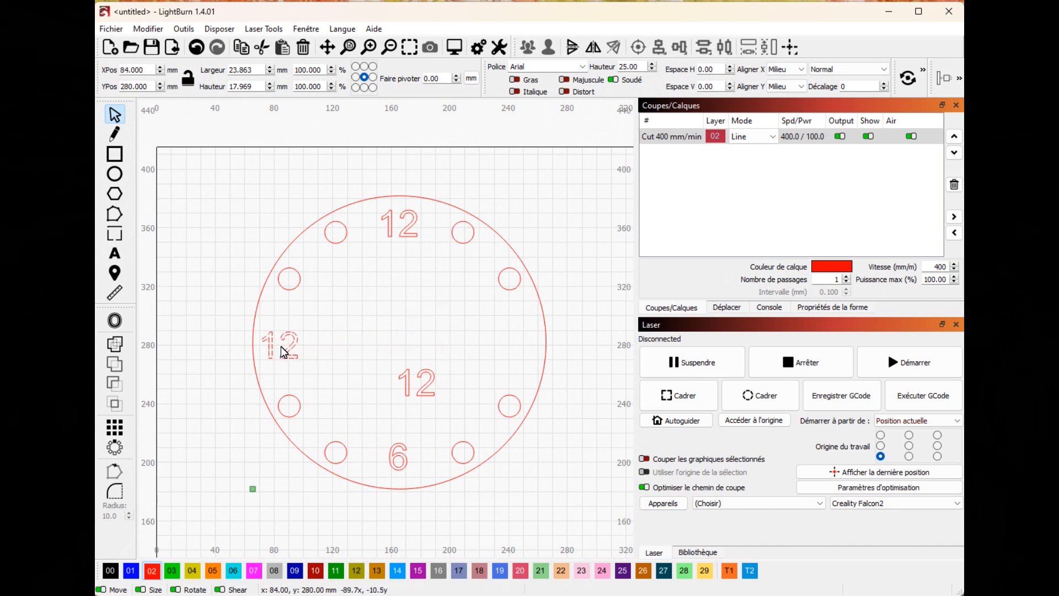
{"action": "double_click", "coordinate": [280, 346]}
{"action": "key", "text": "BackSpace"}
{"action": "key", "text": "BackSpace"}
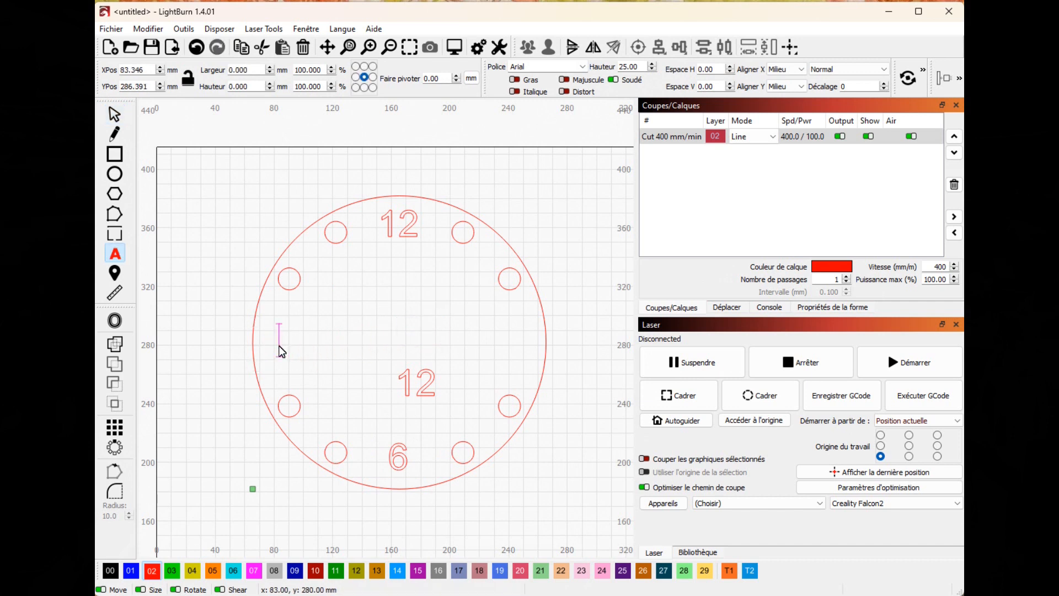
{"action": "type", "text": "9"}
{"action": "left_click", "coordinate": [378, 330]}
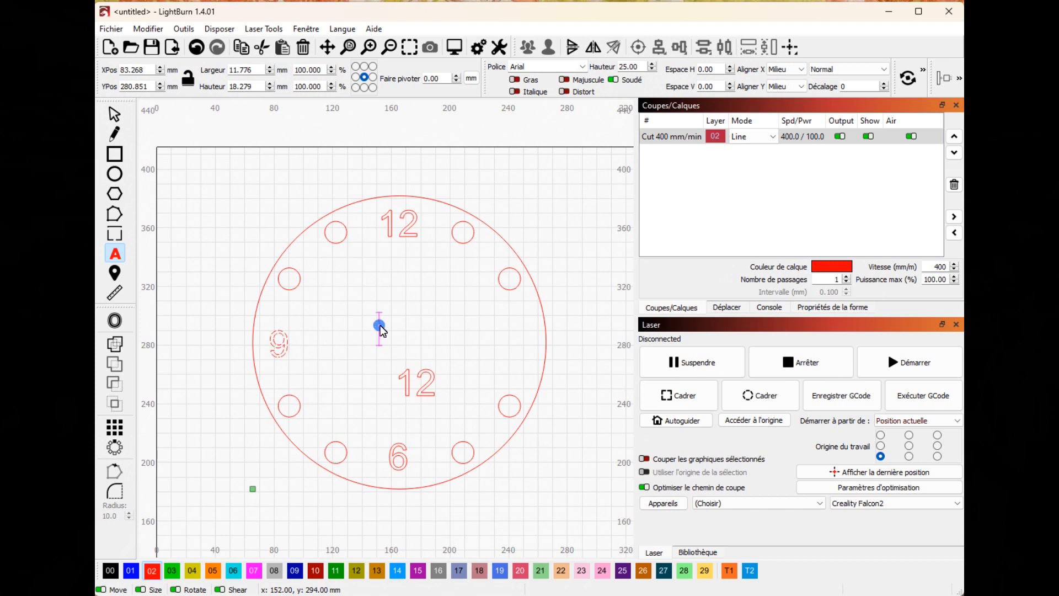
{"action": "left_click", "coordinate": [282, 348]}
{"action": "left_click", "coordinate": [272, 347]}
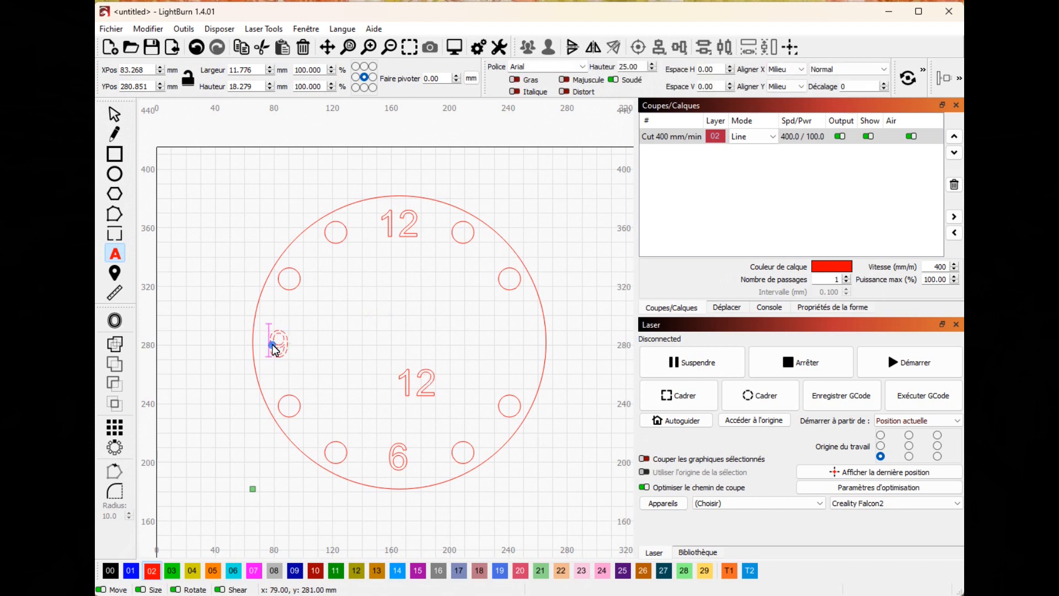
Step: Align the 9 with the large circle's centre height using the horizontal centre alignment
{"action": "left_click", "coordinate": [114, 114]}
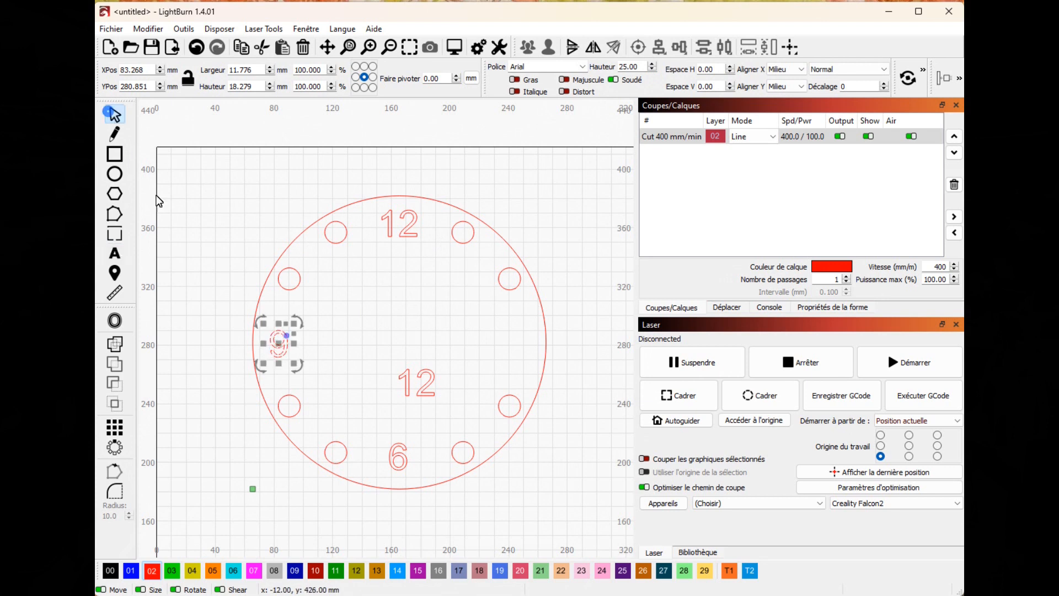
{"action": "left_click", "coordinate": [472, 217], "text": "shift"}
{"action": "left_click", "coordinate": [682, 47]}
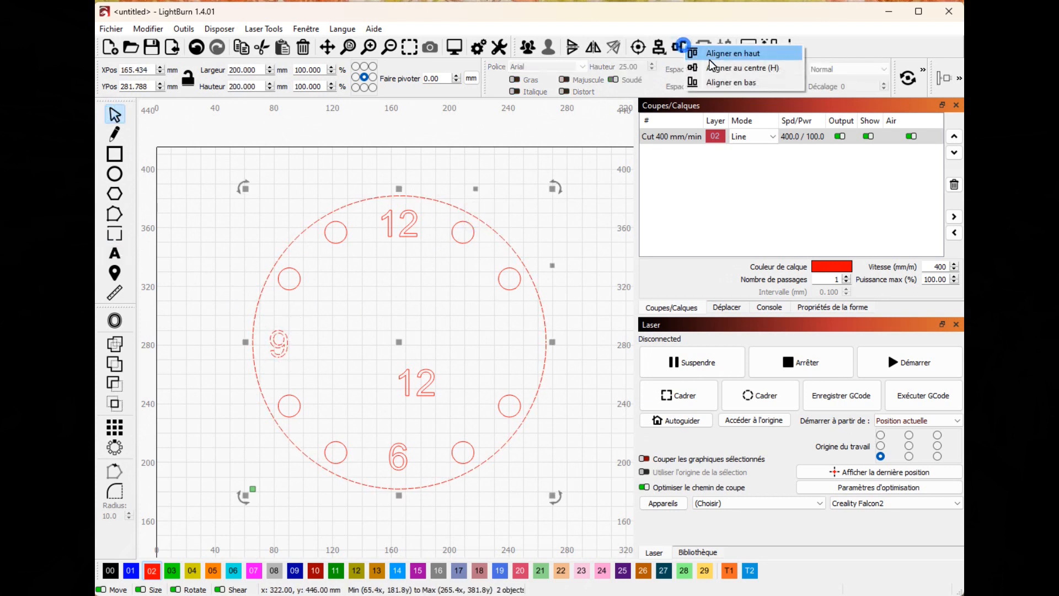
{"action": "left_click", "coordinate": [737, 67]}
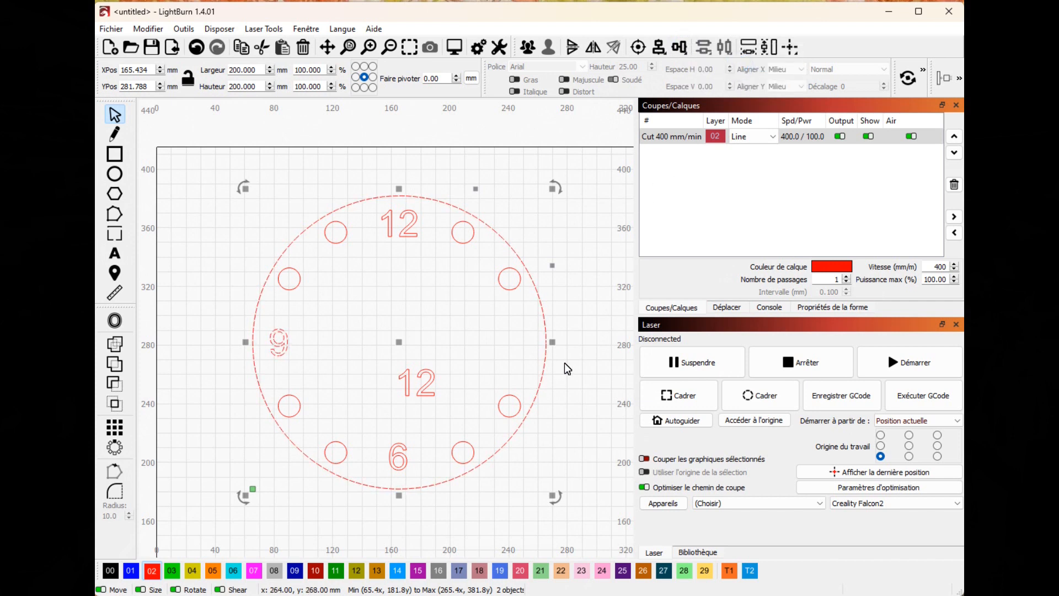
Step: Move the remaining spare 12 to the 3 o'clock side at about X 240, Y 283, and change its text to "3"
{"action": "left_click", "coordinate": [416, 388]}
{"action": "left_click_drag", "start_coordinate": [416, 383], "coordinate": [508, 340]}
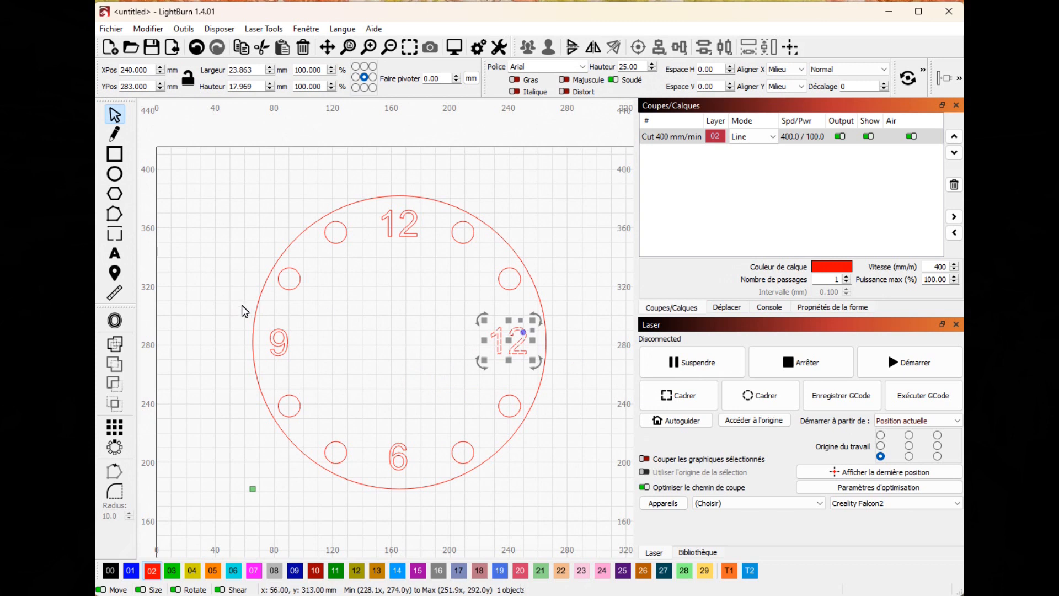
{"action": "left_click", "coordinate": [414, 333]}
{"action": "key", "text": "t"}
{"action": "left_click", "coordinate": [507, 337]}
{"action": "key", "text": "BackSpace"}
{"action": "key", "text": "BackSpace"}
{"action": "type", "text": "3"}
{"action": "left_click", "coordinate": [387, 330]}
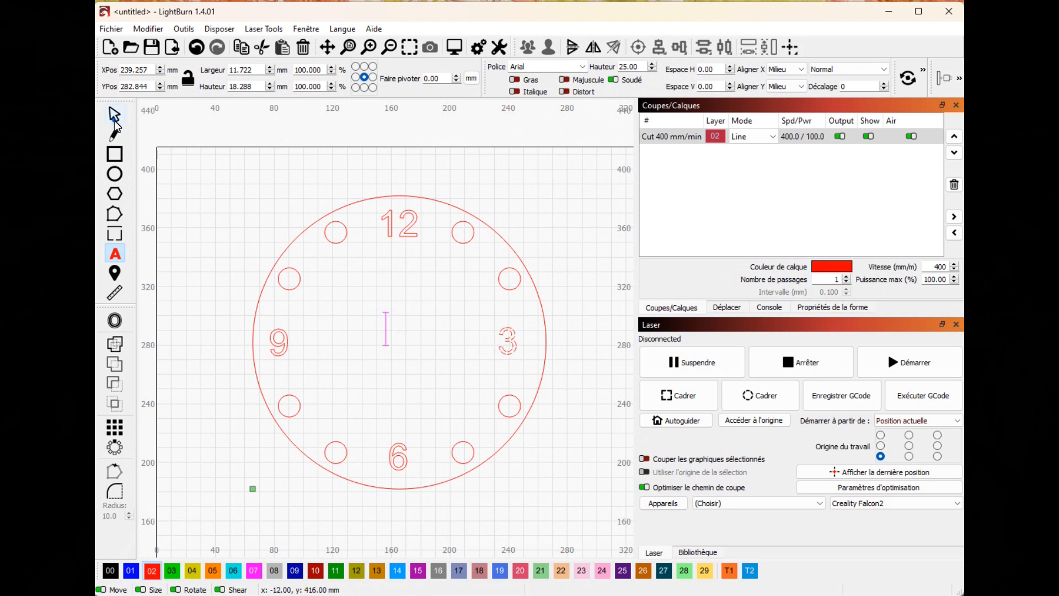
Step: Move the 3 outward to about X 248, Y 281, and align it to the large circle with the horizontal centre alignment
{"action": "left_click", "coordinate": [114, 120]}
{"action": "left_click_drag", "start_coordinate": [508, 343], "coordinate": [522, 349]}
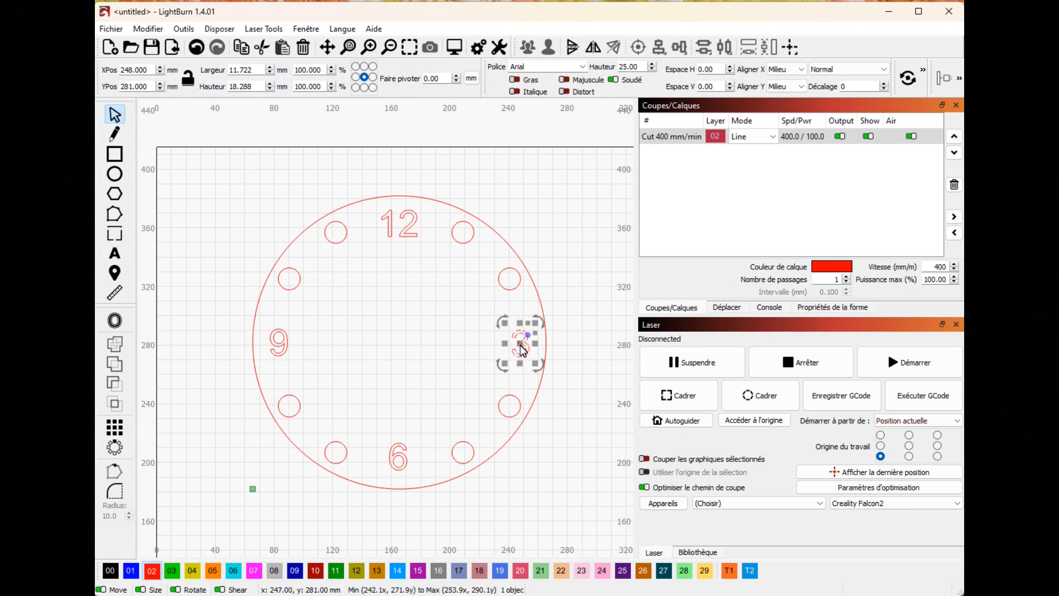
{"action": "left_click", "coordinate": [537, 291], "text": "shift"}
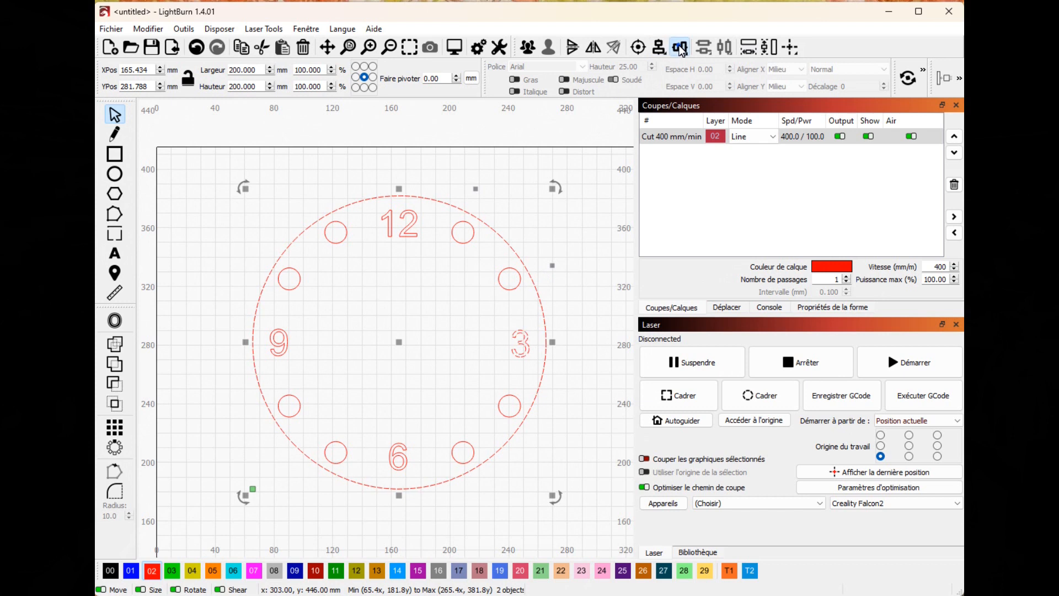
{"action": "left_click", "coordinate": [679, 48]}
{"action": "left_click", "coordinate": [703, 71]}
{"action": "left_click", "coordinate": [562, 378]}
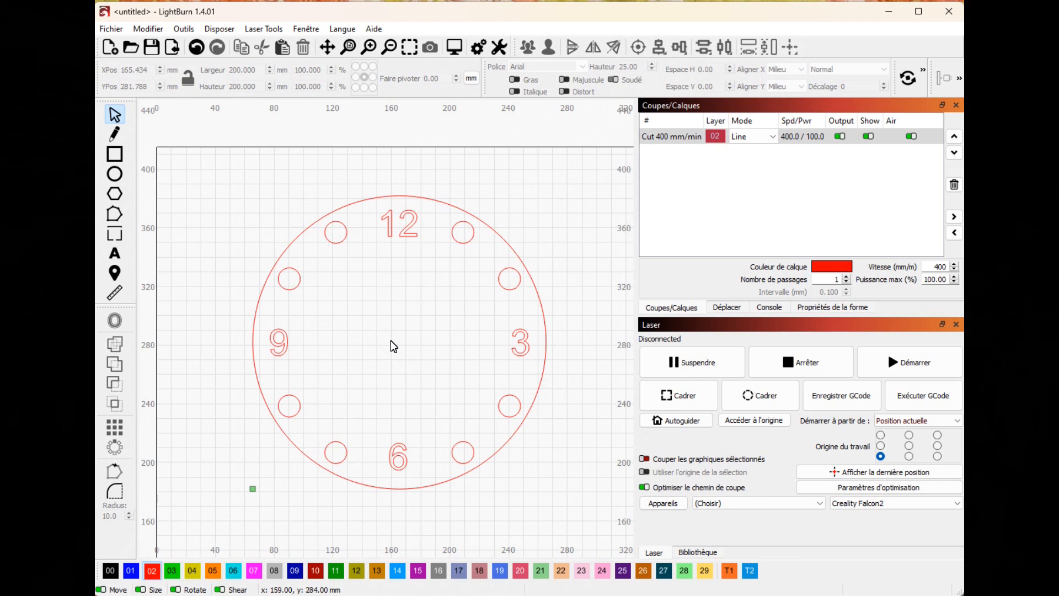
Step: Draw a small circle near the middle of the dial and set its width and height to 8 mm
{"action": "left_click", "coordinate": [115, 174]}
{"action": "left_click_drag", "start_coordinate": [397, 340], "coordinate": [415, 329]}
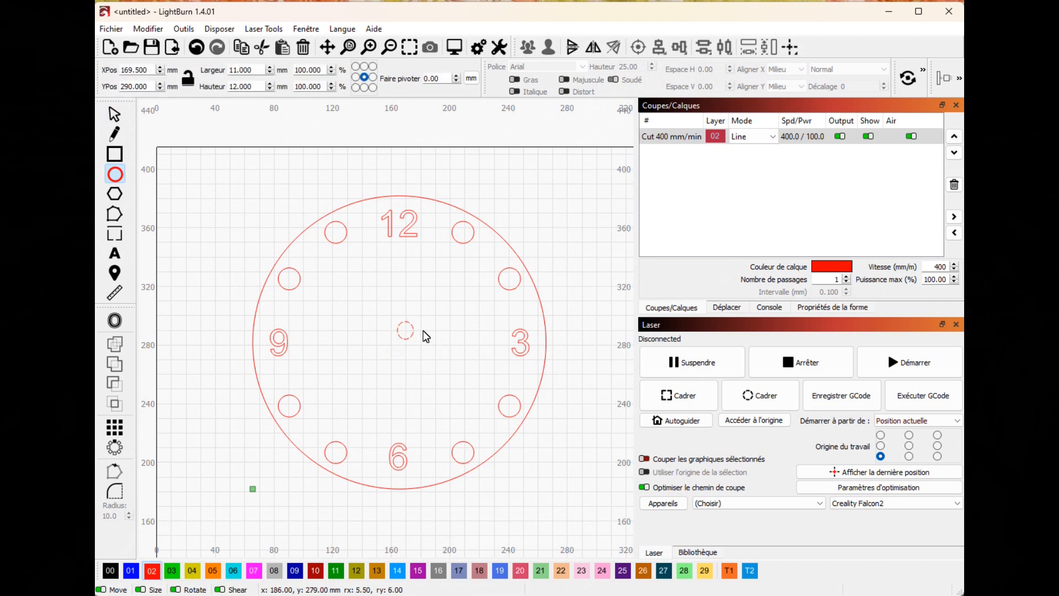
{"action": "left_click_drag", "start_coordinate": [254, 72], "coordinate": [200, 75]}
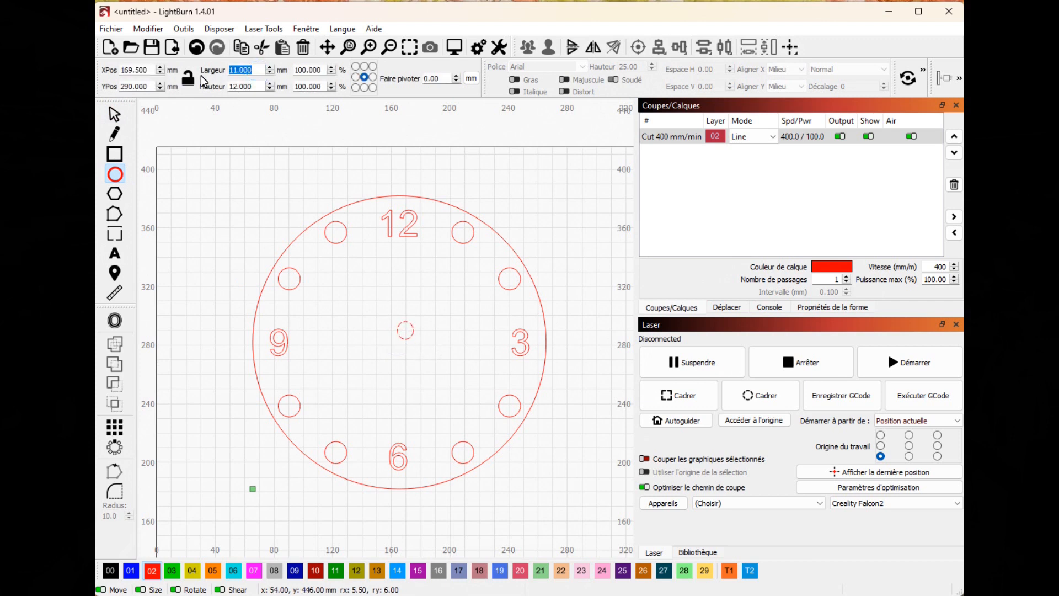
{"action": "type", "text": "10"}
{"action": "key", "text": "Tab"}
{"action": "type", "text": "10"}
{"action": "key", "text": "Tab"}
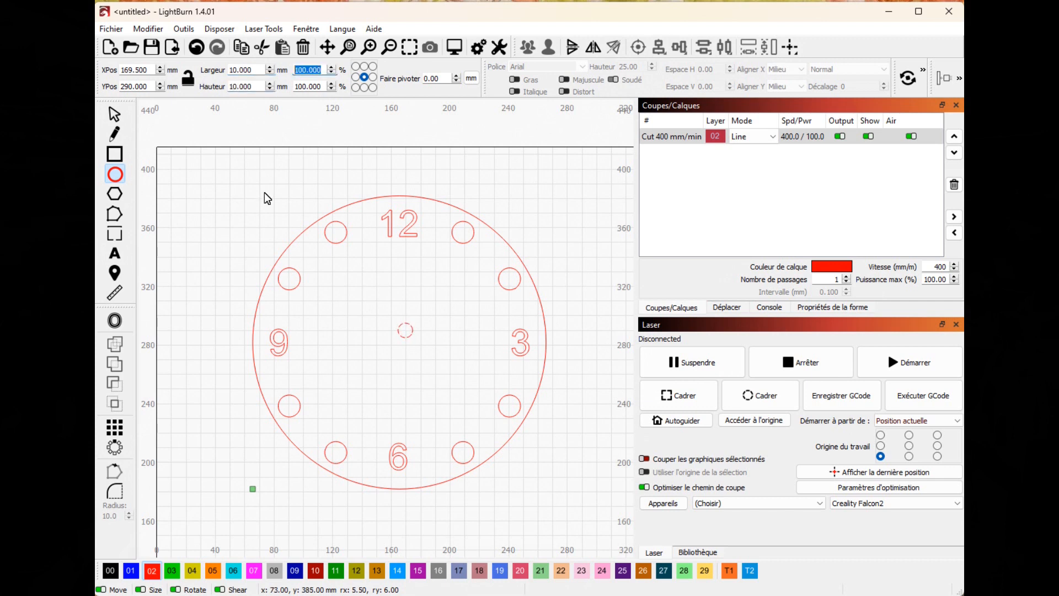
{"action": "left_click", "coordinate": [259, 70]}
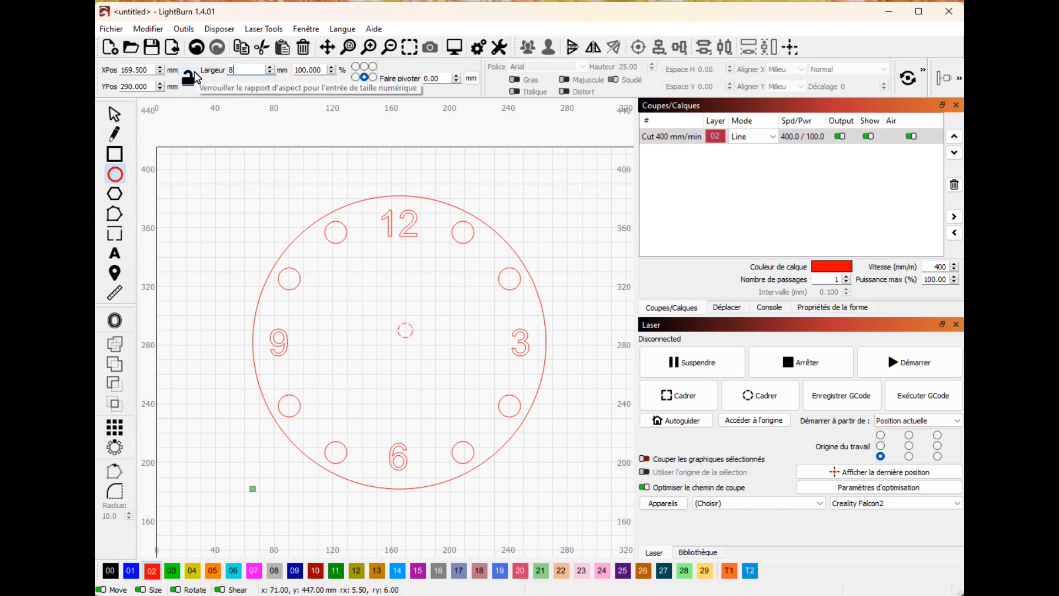
{"action": "key", "text": "Tab"}
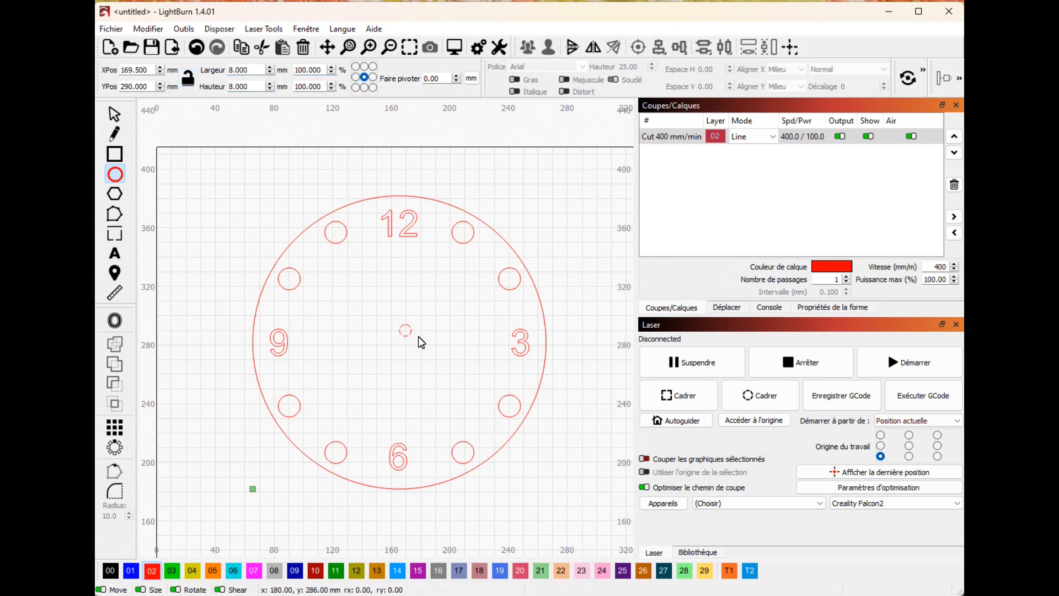
Step: Centre the 8 mm circle on the large circle with both the horizontal and vertical centre alignments
{"action": "left_click", "coordinate": [114, 114]}
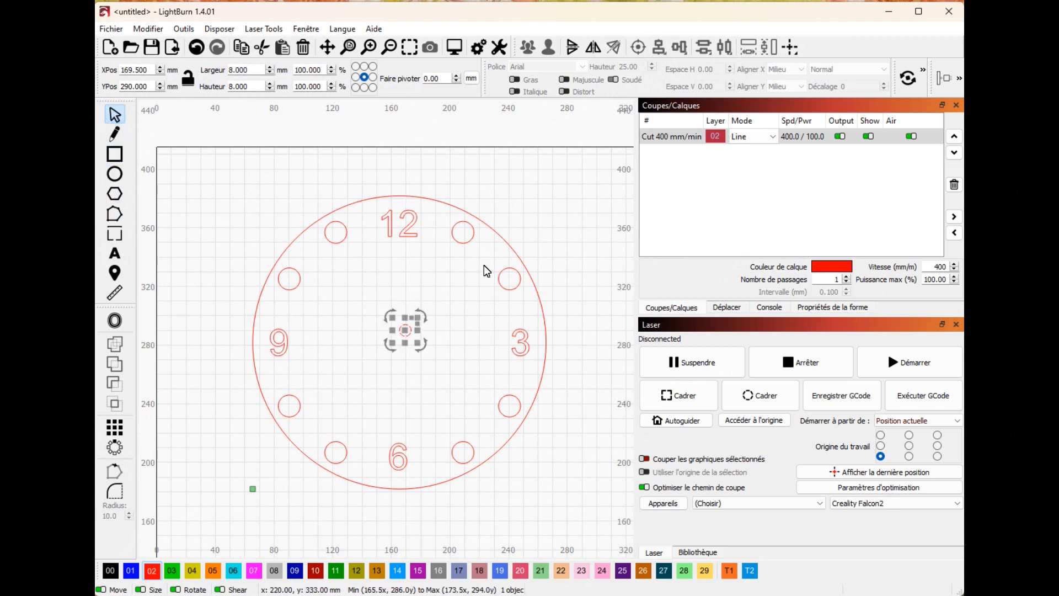
{"action": "left_click", "coordinate": [514, 251], "text": "shift"}
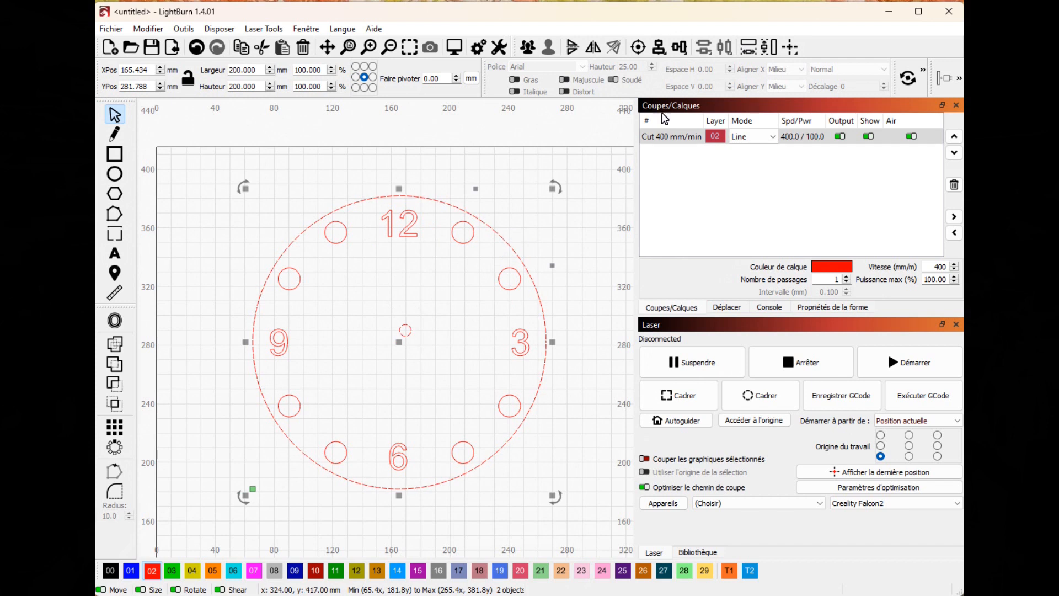
{"action": "left_click", "coordinate": [680, 49]}
{"action": "left_click", "coordinate": [691, 69]}
{"action": "left_click", "coordinate": [664, 47]}
{"action": "left_click", "coordinate": [695, 69]}
{"action": "left_click", "coordinate": [608, 208]}
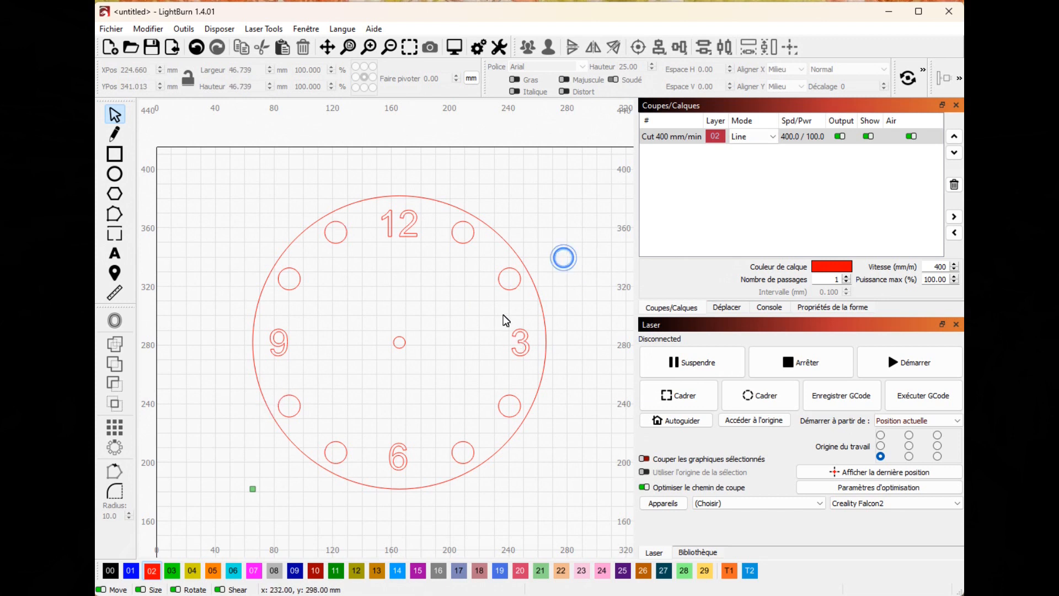
Step: Assign the small circle at the 2 o'clock position to the black layer 00 and set that layer's mode to Fill
{"action": "left_click", "coordinate": [506, 281]}
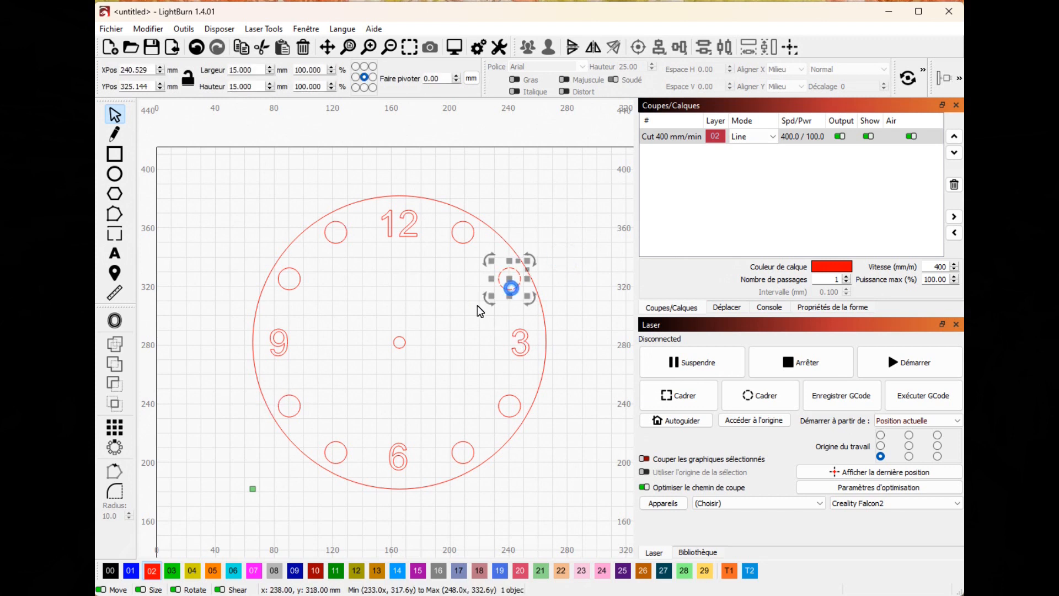
{"action": "left_click", "coordinate": [111, 570]}
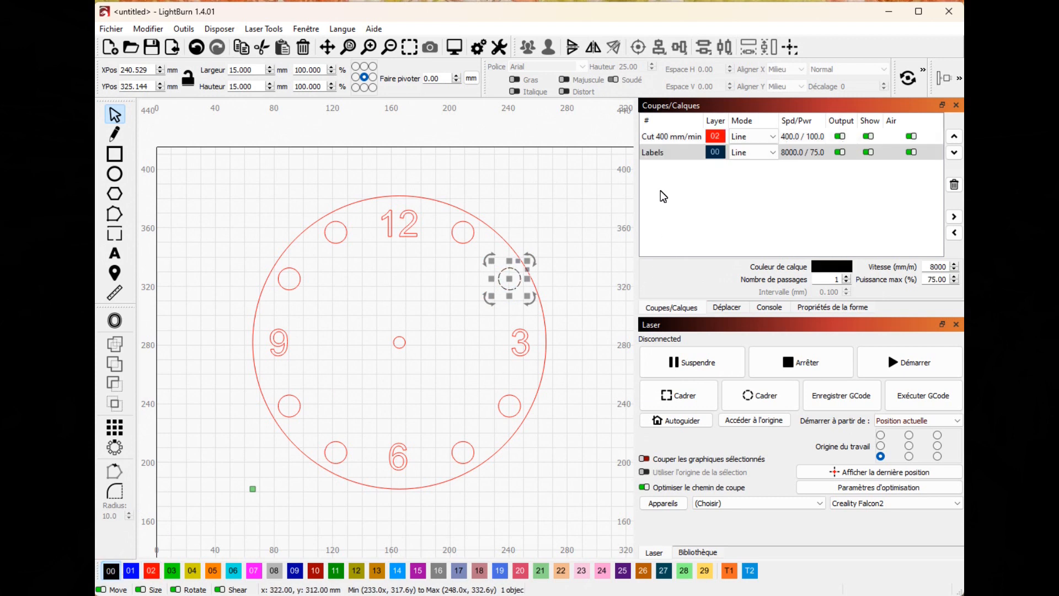
{"action": "left_click", "coordinate": [777, 153]}
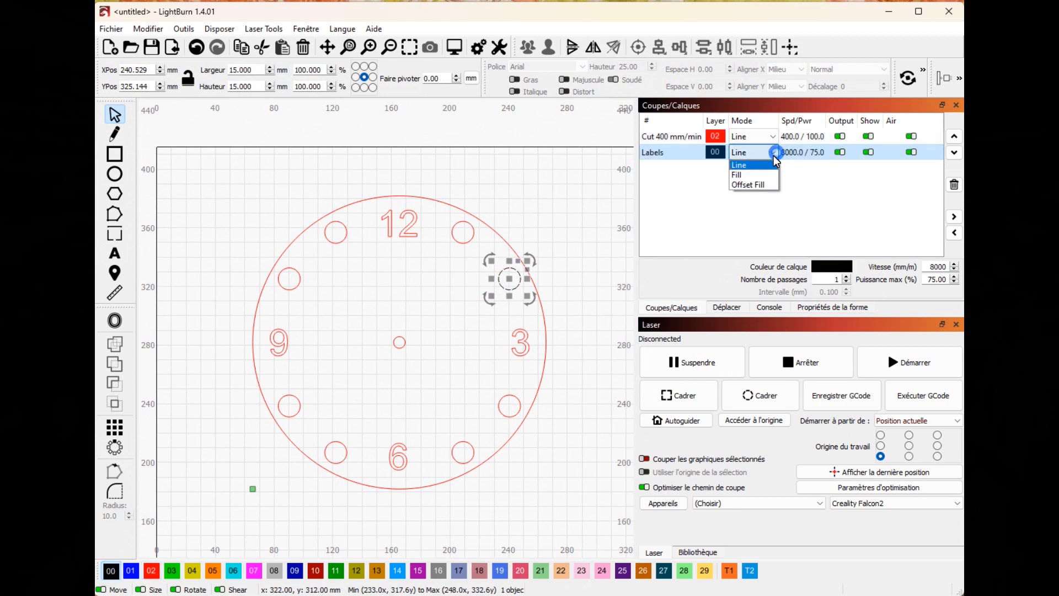
{"action": "left_click", "coordinate": [751, 176]}
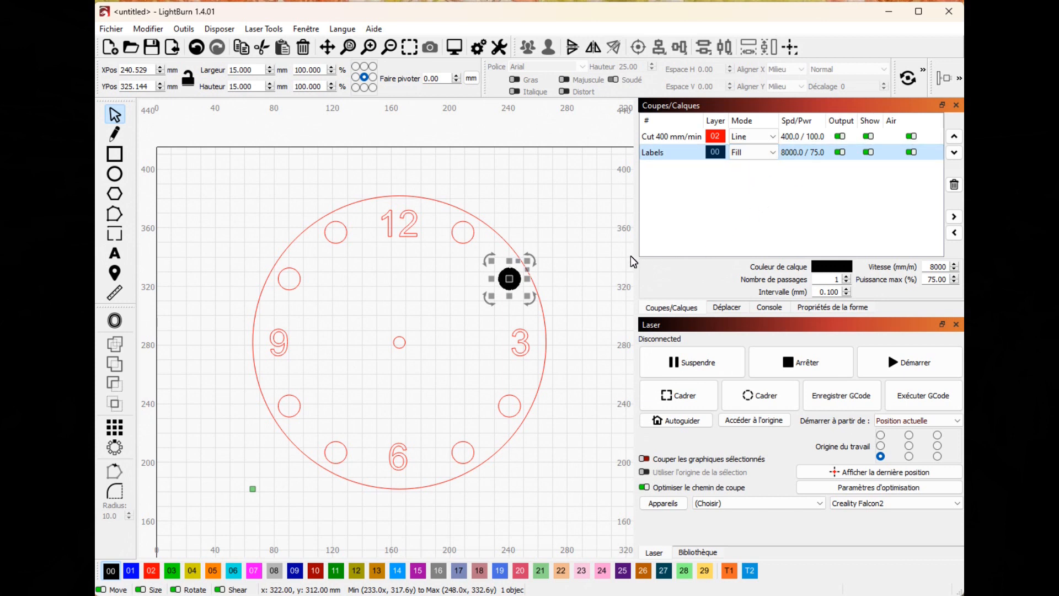
Step: Select the seven remaining red hour-mark circles around the dial together and assign them to the black fill layer 00
{"action": "left_click", "coordinate": [467, 238], "text": "shift"}
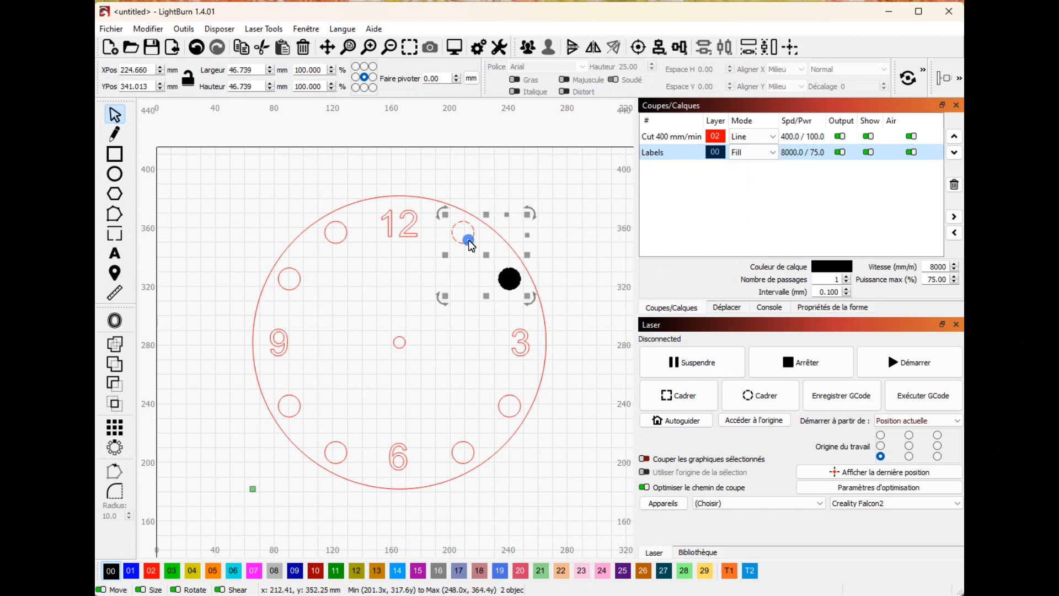
{"action": "left_click", "coordinate": [587, 188]}
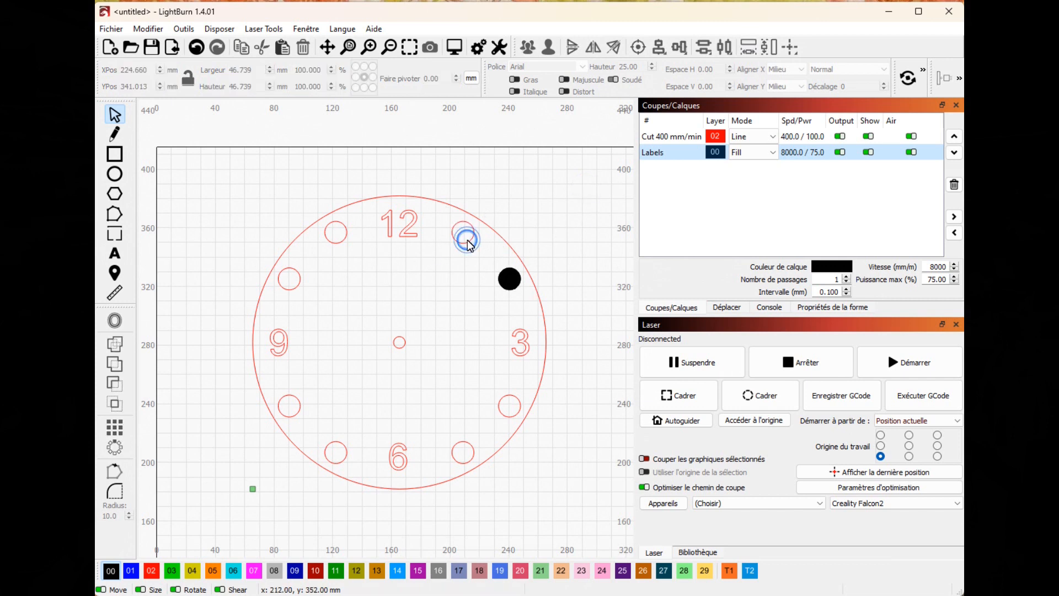
{"action": "left_click", "coordinate": [466, 241]}
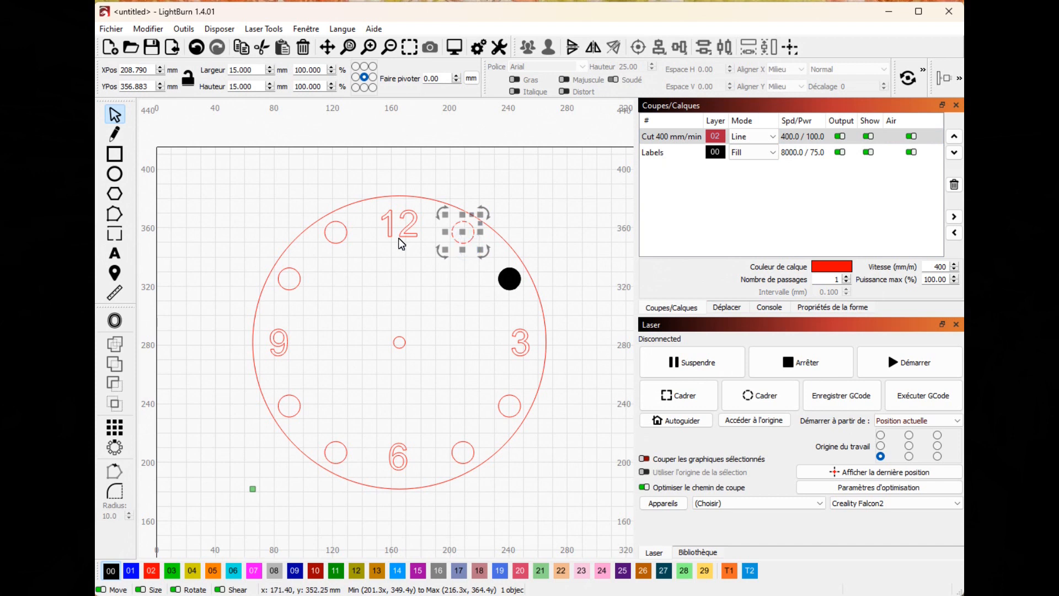
{"action": "left_click", "coordinate": [345, 233], "text": "shift"}
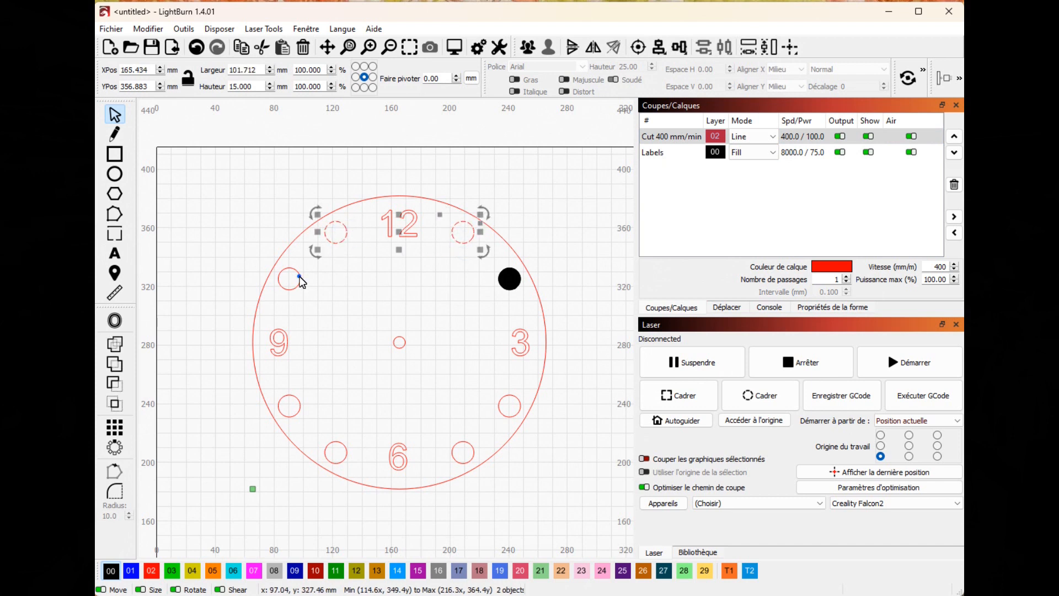
{"action": "left_click", "coordinate": [296, 273], "text": "shift"}
{"action": "left_click", "coordinate": [290, 399], "text": "shift"}
{"action": "left_click", "coordinate": [343, 445], "text": "shift"}
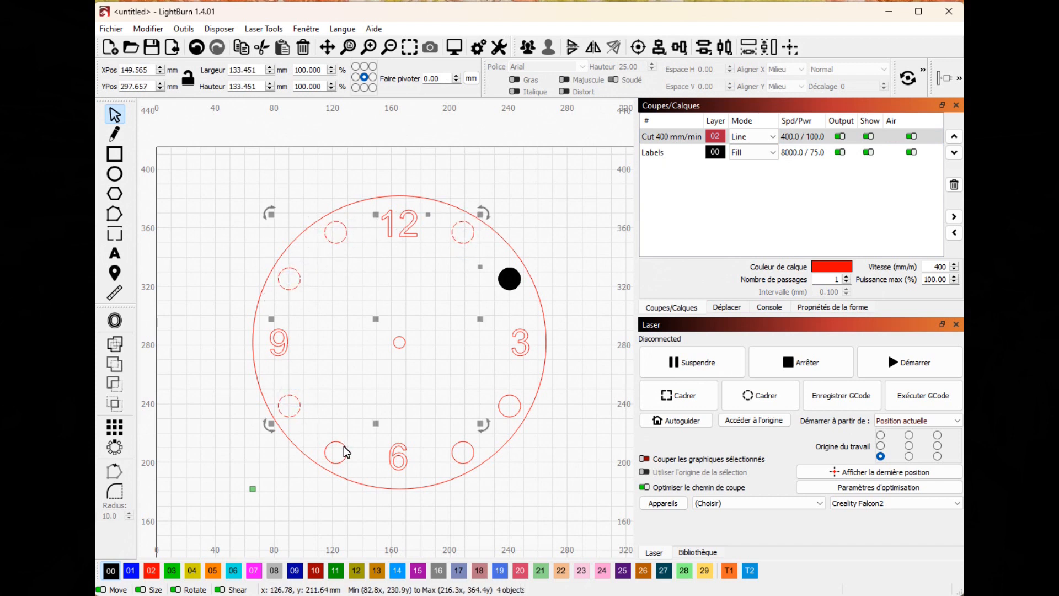
{"action": "left_click", "coordinate": [463, 445], "text": "shift"}
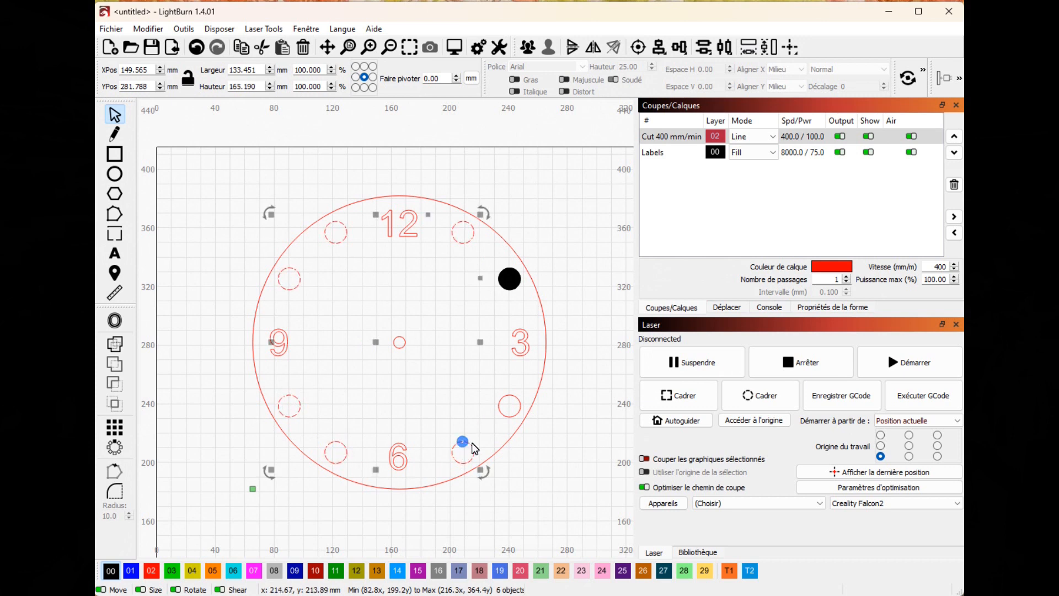
{"action": "left_click", "coordinate": [503, 406], "text": "shift"}
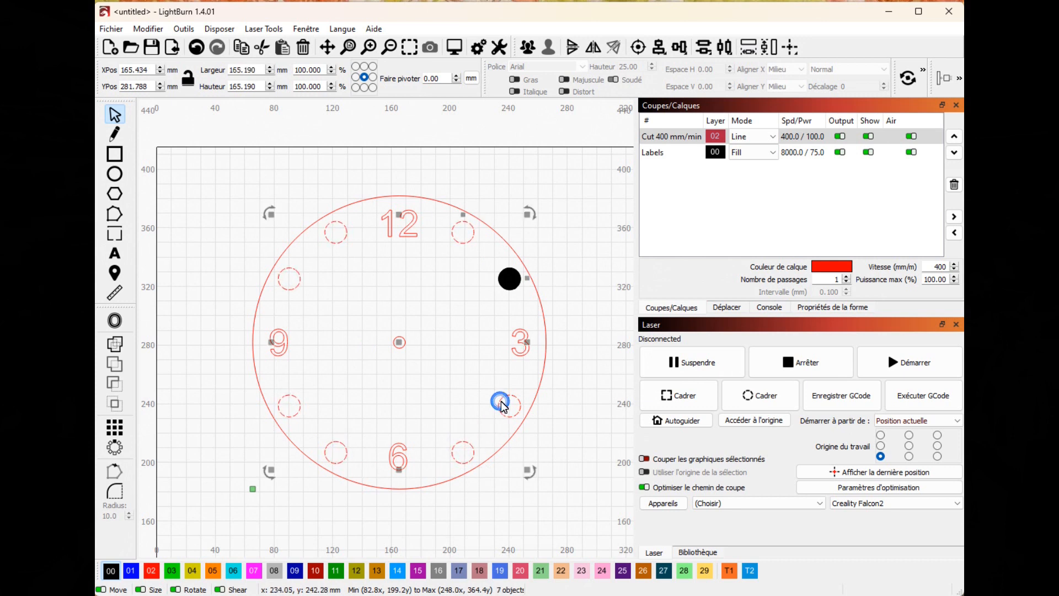
{"action": "left_click", "coordinate": [112, 572]}
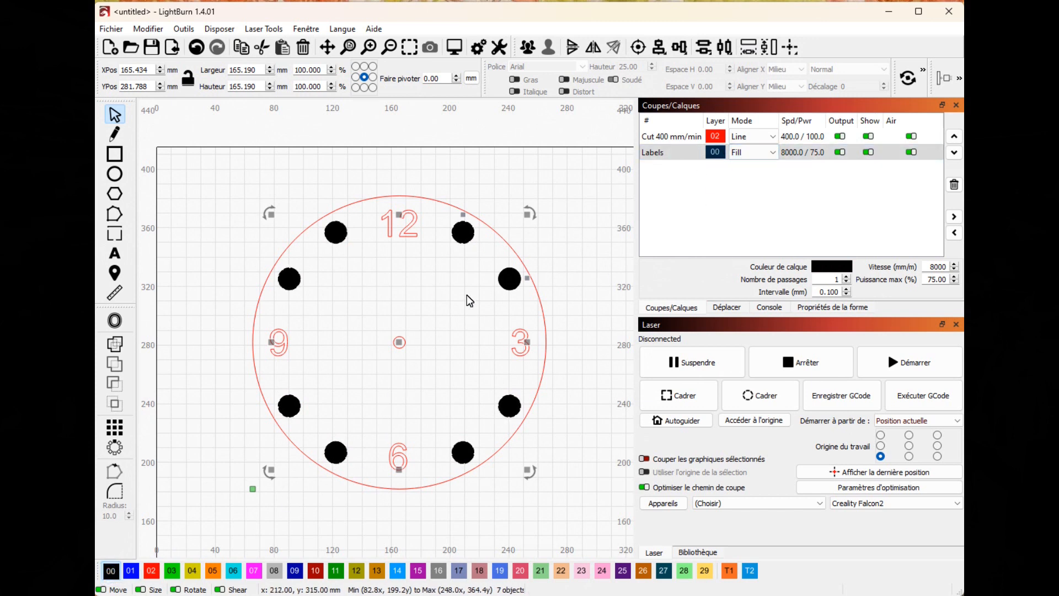
{"action": "left_click", "coordinate": [594, 320]}
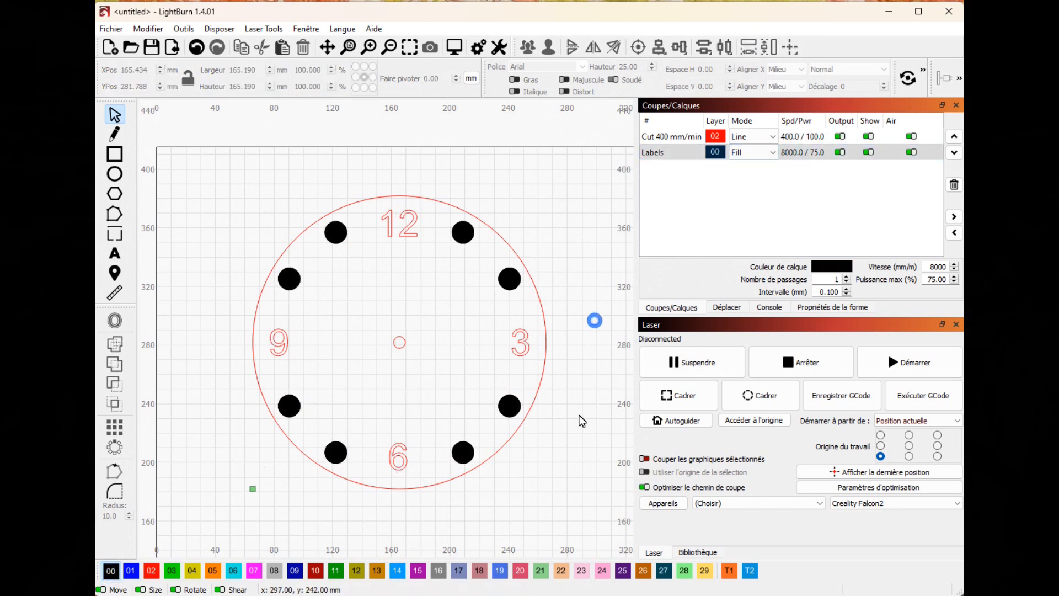
Step: Preview the laser job and scrub the simulation back to about 3:46 to examine the engraving and cutting order
{"action": "left_click", "coordinate": [404, 343]}
{"action": "left_click", "coordinate": [605, 185]}
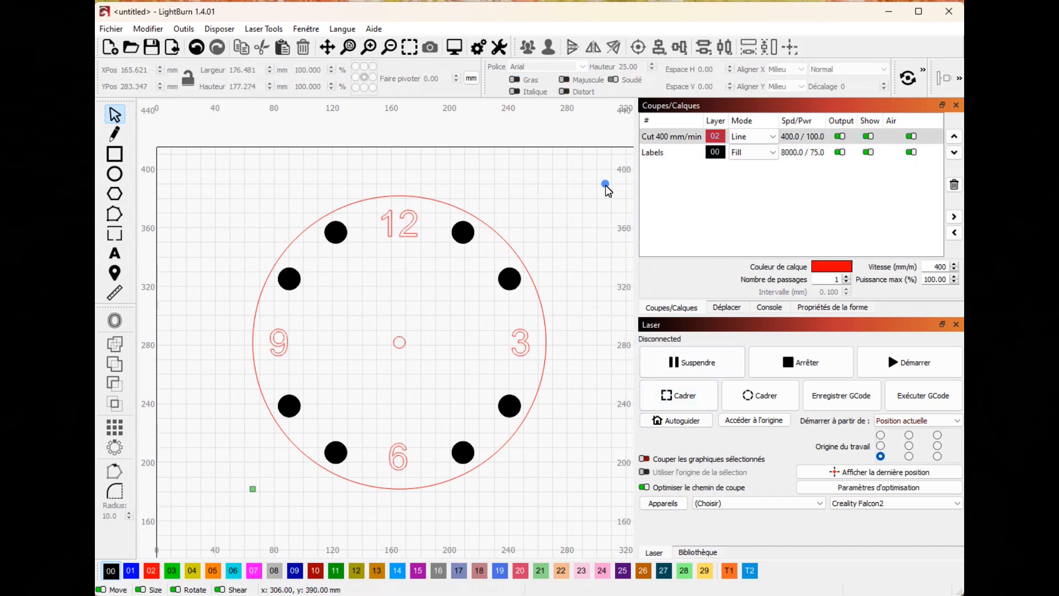
{"action": "left_click", "coordinate": [454, 47]}
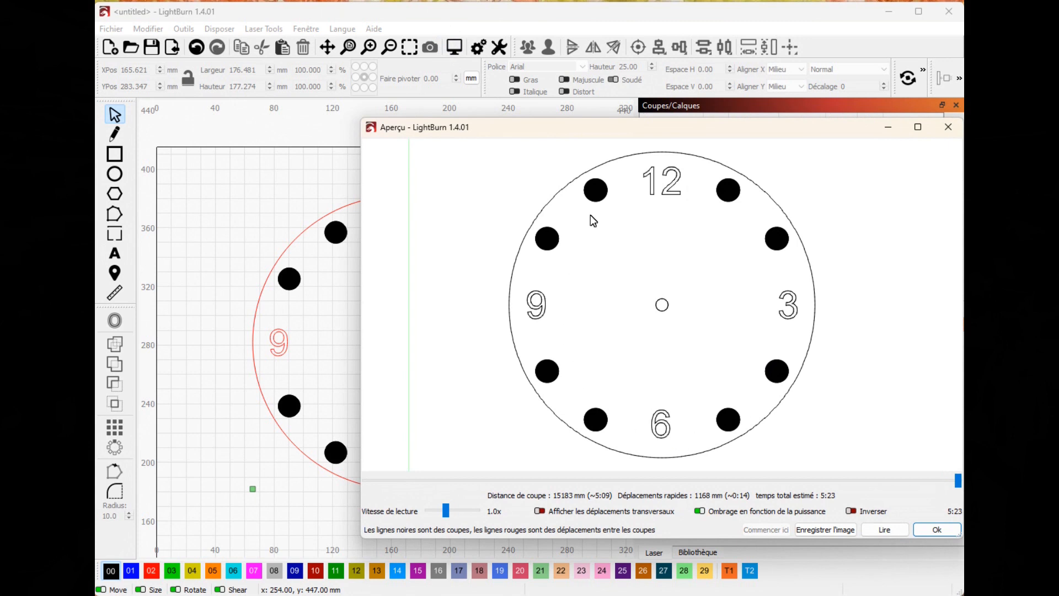
{"action": "left_click_drag", "start_coordinate": [957, 480], "coordinate": [779, 480]}
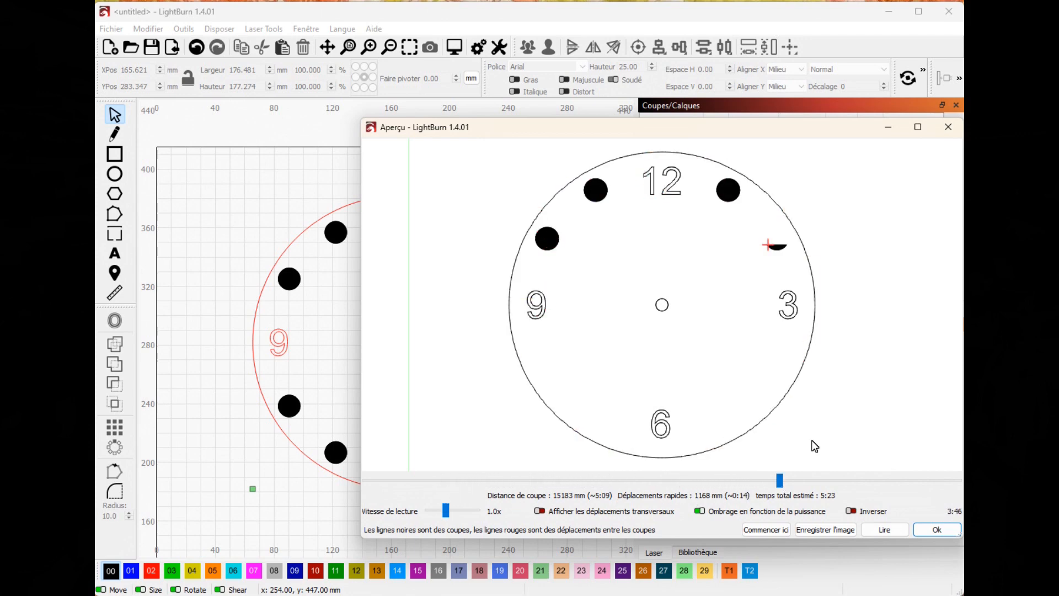
{"action": "left_click", "coordinate": [948, 127]}
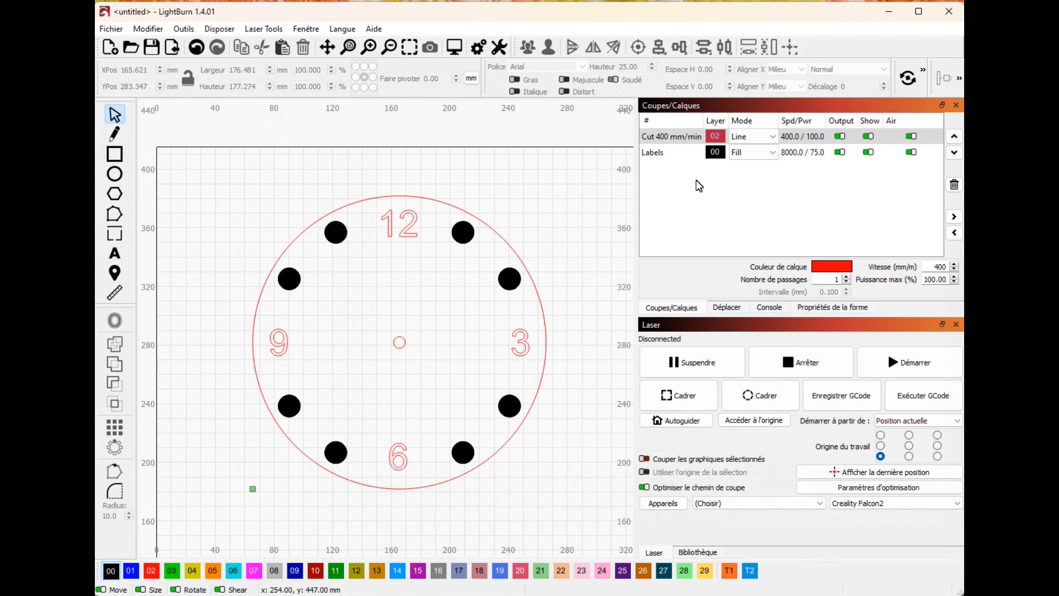
Step: Reorder the layers so the red line layer 02 comes after the black fill layer 00
{"action": "left_click", "coordinate": [664, 133]}
{"action": "left_click", "coordinate": [650, 151]}
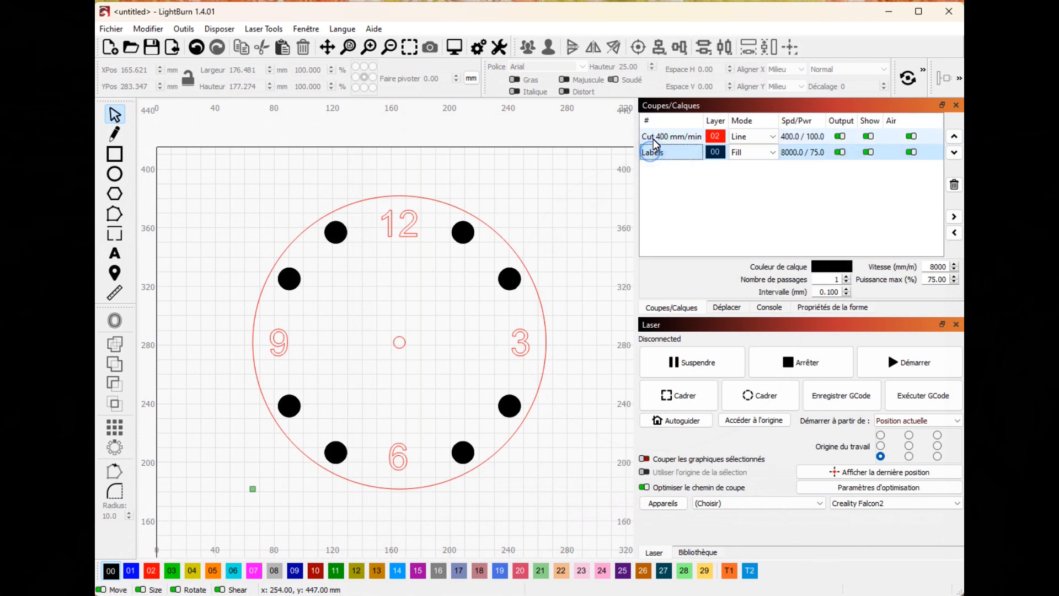
{"action": "left_click", "coordinate": [653, 136]}
{"action": "left_click_drag", "start_coordinate": [654, 136], "coordinate": [659, 164]}
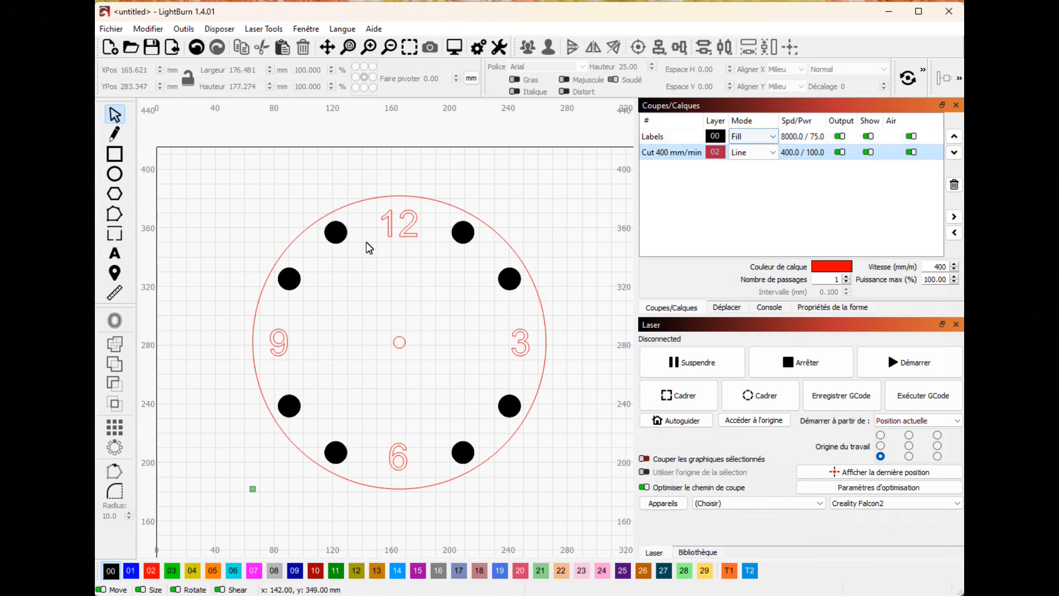
Step: Preview the reordered job and scrub the simulation back to about 3:45 to check the sequence of fills and cuts
{"action": "left_click", "coordinate": [466, 47]}
{"action": "mouse_move", "coordinate": [957, 478]}
{"action": "left_mouse_down"}
{"action": "mouse_move", "coordinate": [598, 476]}
{"action": "mouse_move", "coordinate": [782, 475]}
{"action": "left_mouse_up"}
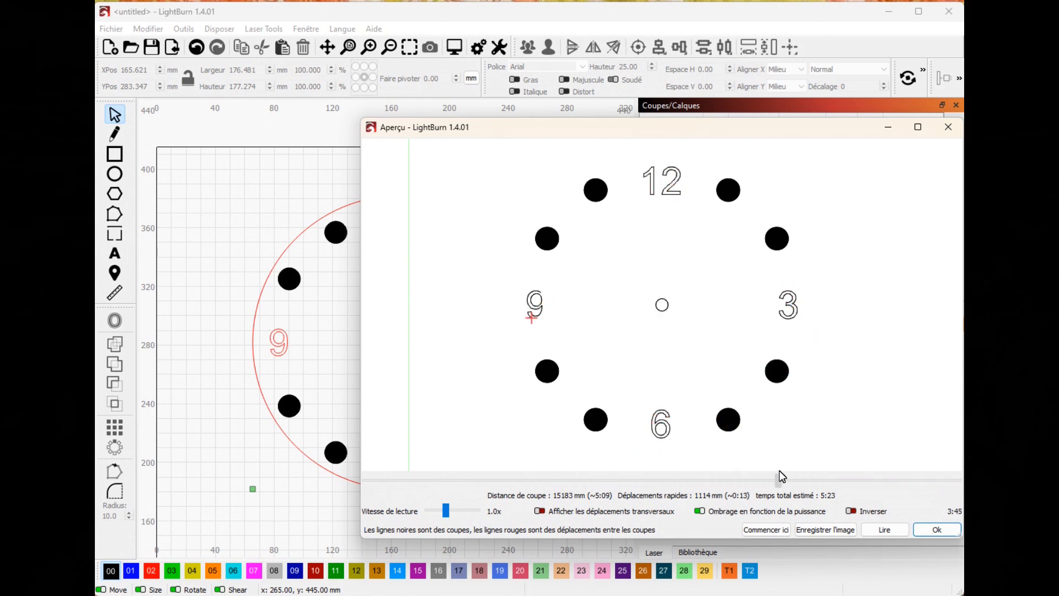
{"action": "left_click", "coordinate": [944, 131]}
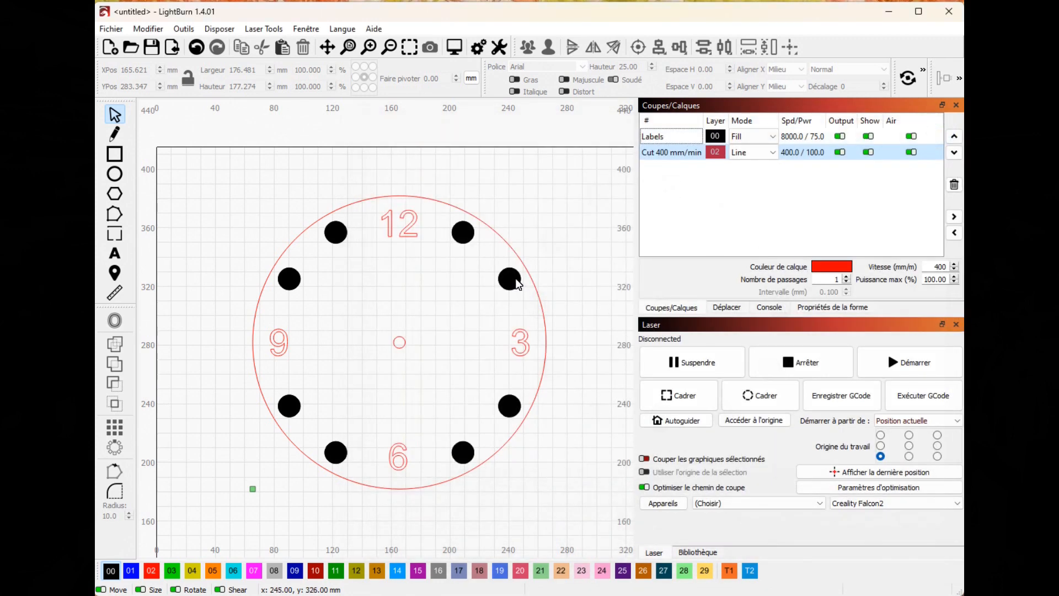
Step: Assign the numerals 12, 3, 6 and 9 to the black fill layer 00
{"action": "left_click", "coordinate": [414, 228]}
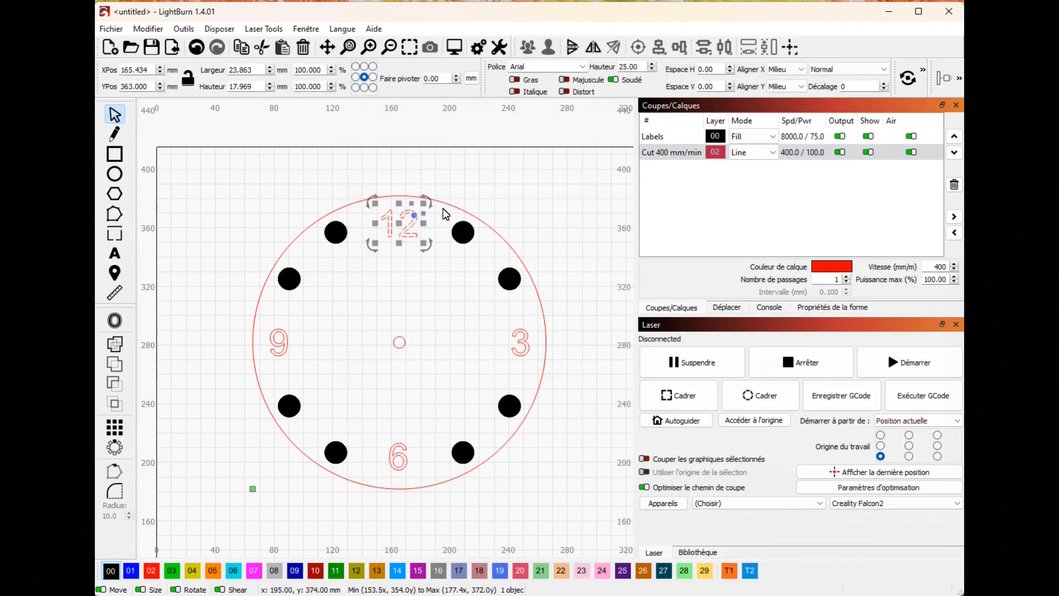
{"action": "left_click", "coordinate": [112, 572]}
{"action": "left_click", "coordinate": [520, 341]}
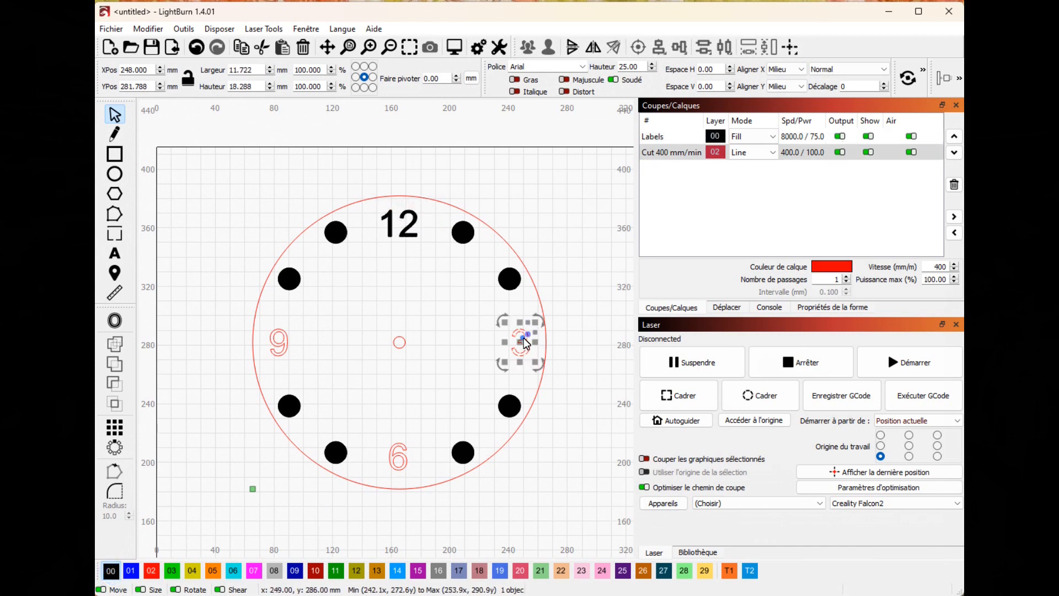
{"action": "left_click", "coordinate": [112, 571]}
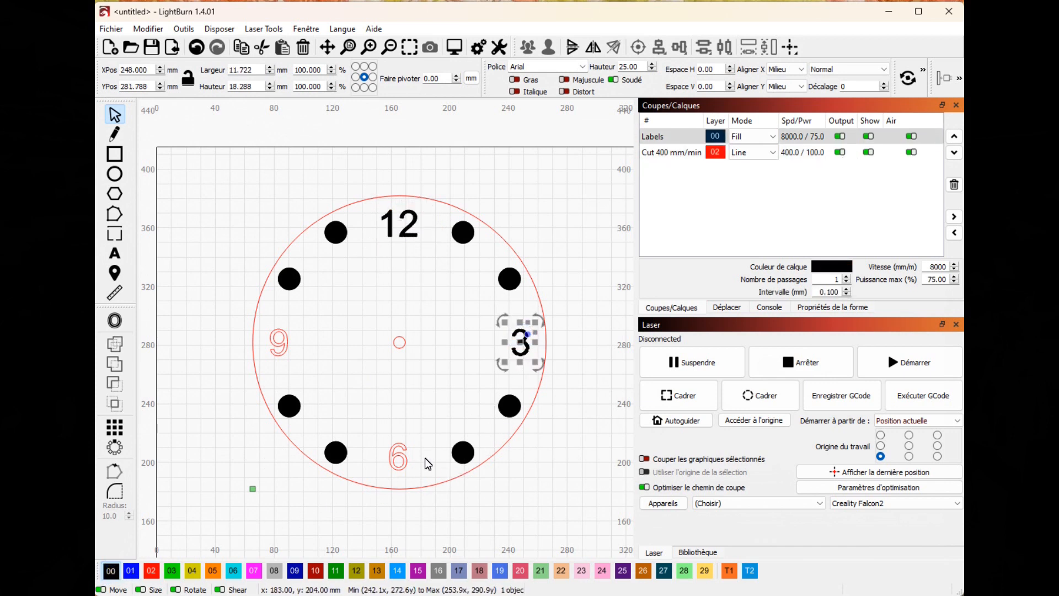
{"action": "left_click", "coordinate": [406, 466]}
{"action": "left_click", "coordinate": [112, 571]}
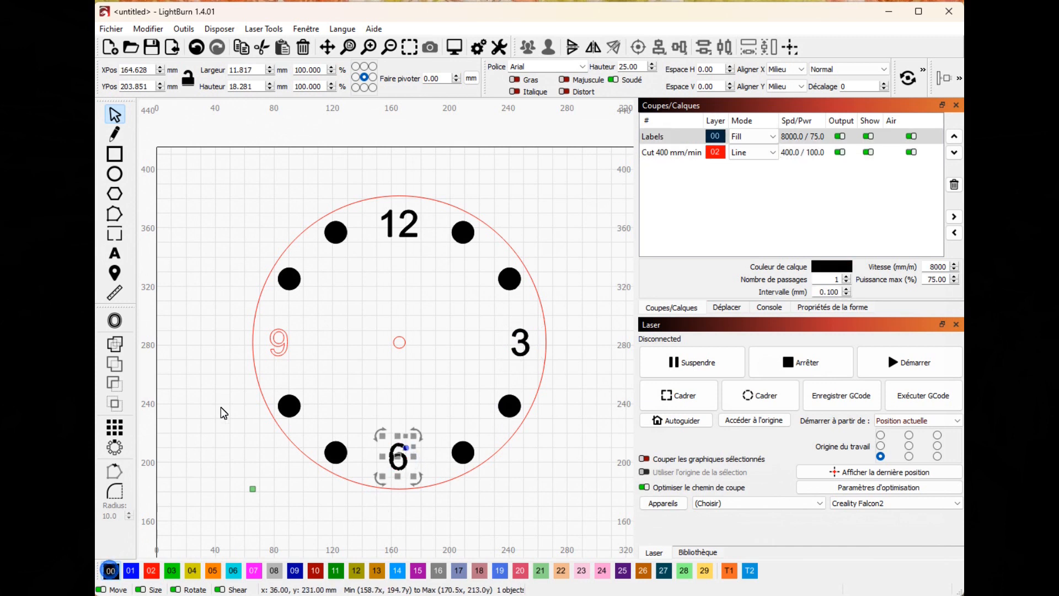
{"action": "left_click", "coordinate": [285, 356]}
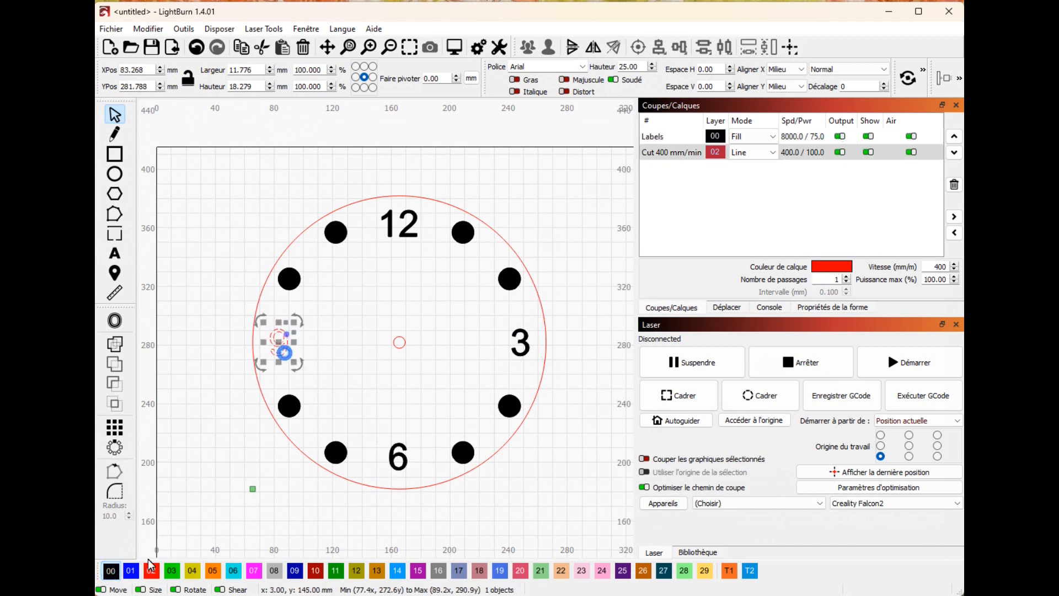
{"action": "left_click", "coordinate": [112, 571]}
{"action": "left_click", "coordinate": [585, 392]}
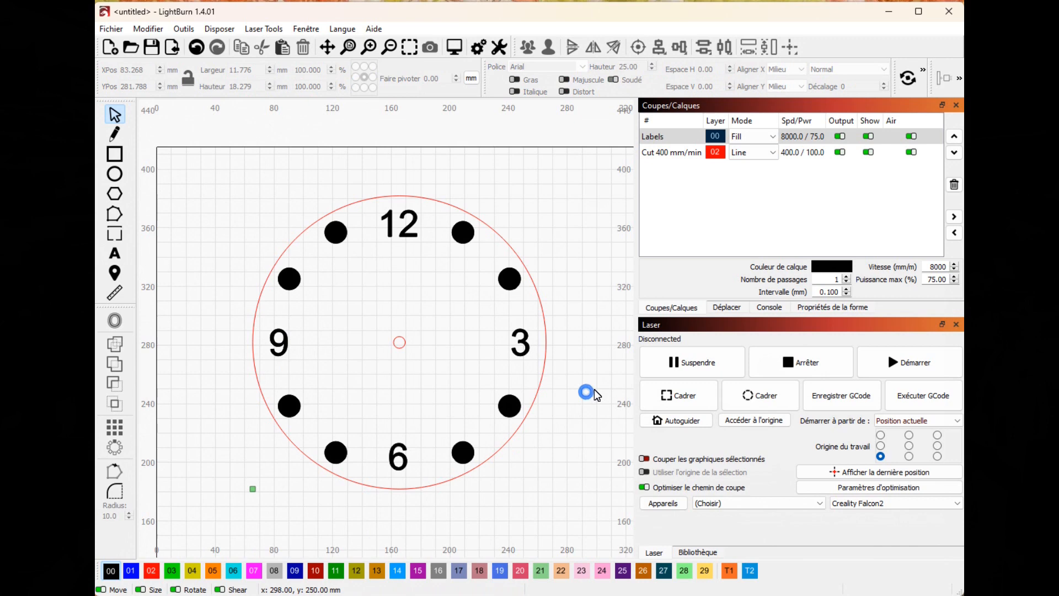
Step: Preview the job with filled numerals and scrub the simulation back to about 4:05 to check that engraving precedes cutting
{"action": "left_click", "coordinate": [454, 49]}
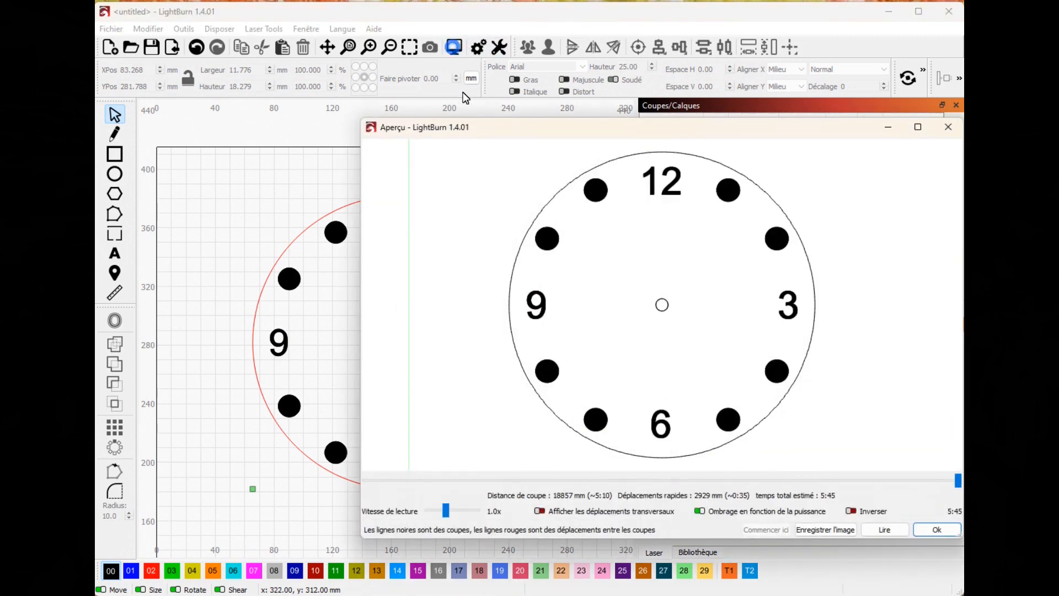
{"action": "mouse_move", "coordinate": [960, 488]}
{"action": "left_mouse_down"}
{"action": "mouse_move", "coordinate": [574, 491]}
{"action": "mouse_move", "coordinate": [787, 479]}
{"action": "left_mouse_up"}
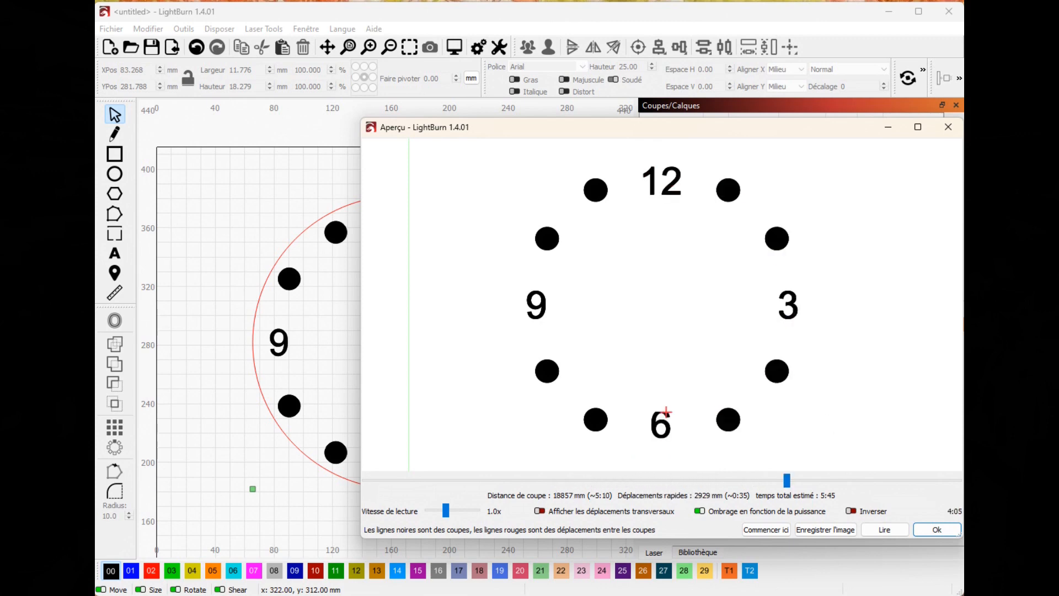
{"action": "left_click", "coordinate": [936, 530]}
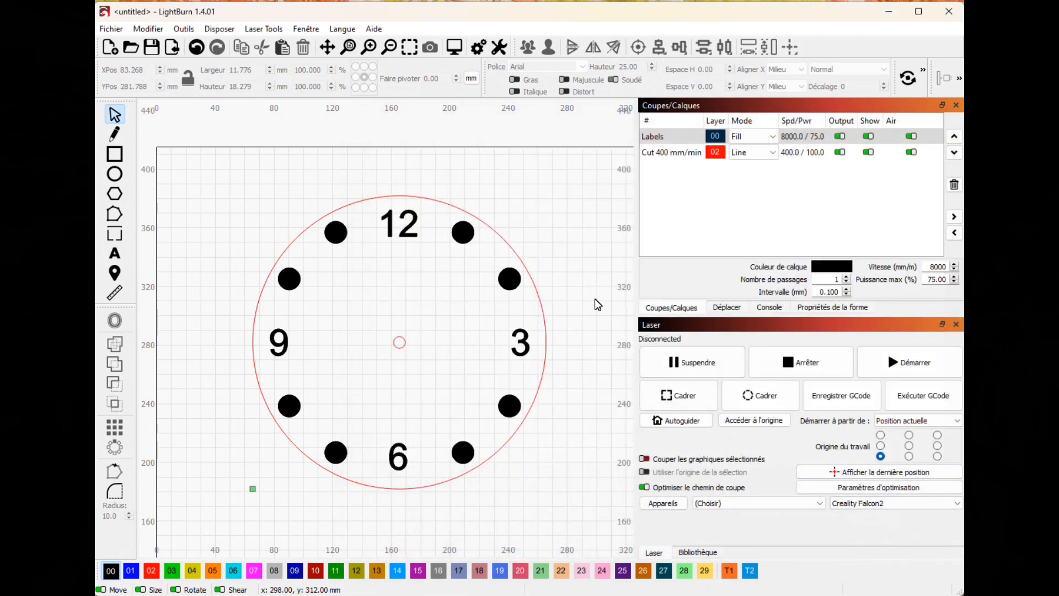